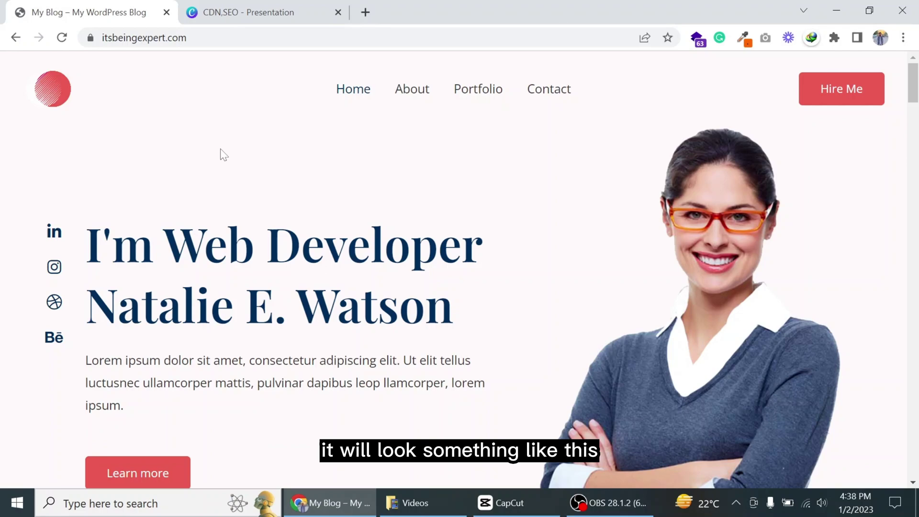
Step: Scroll through the finished itsbeingexpert.com portfolio site to preview it
scroll(316, 148, "down", 12)
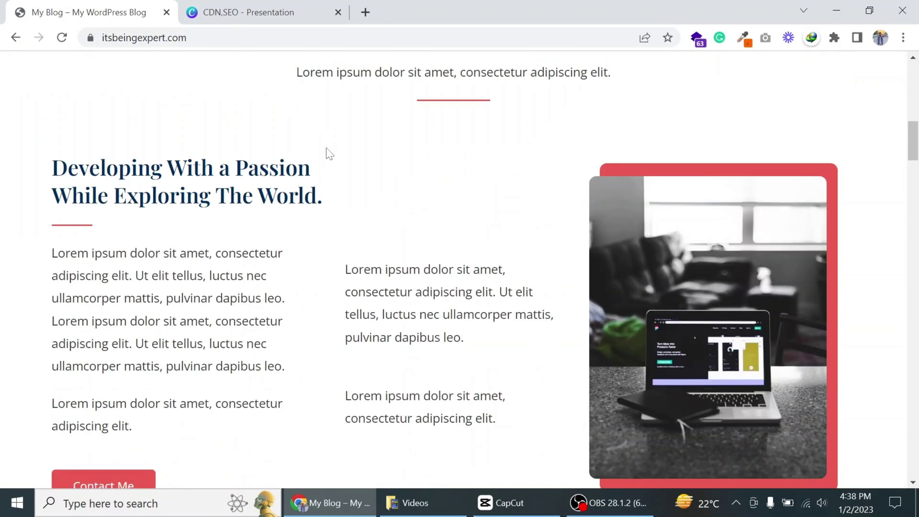
scroll(333, 155, "down", 15)
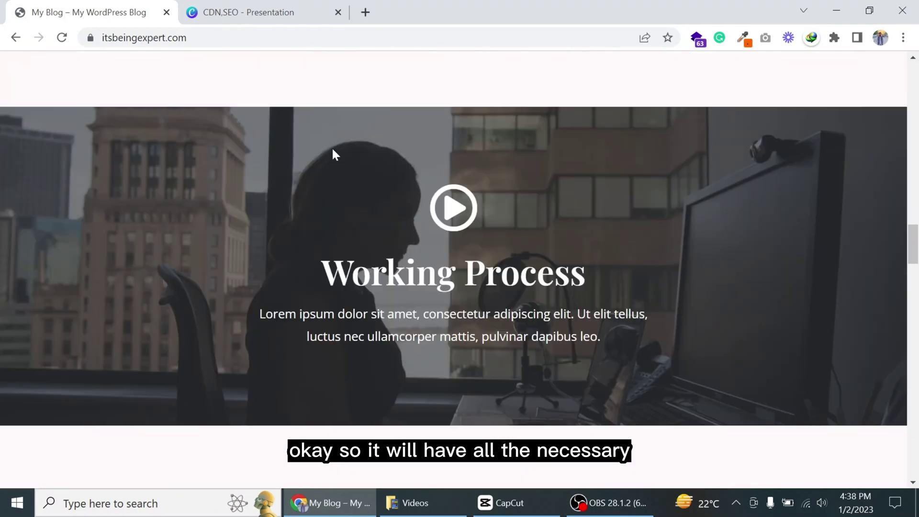
scroll(336, 154, "down", 15)
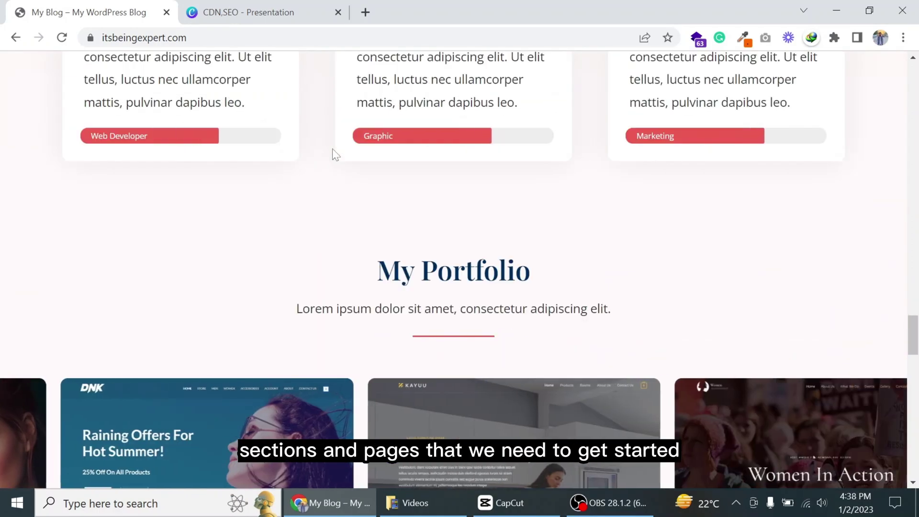
scroll(332, 150, "down", 10)
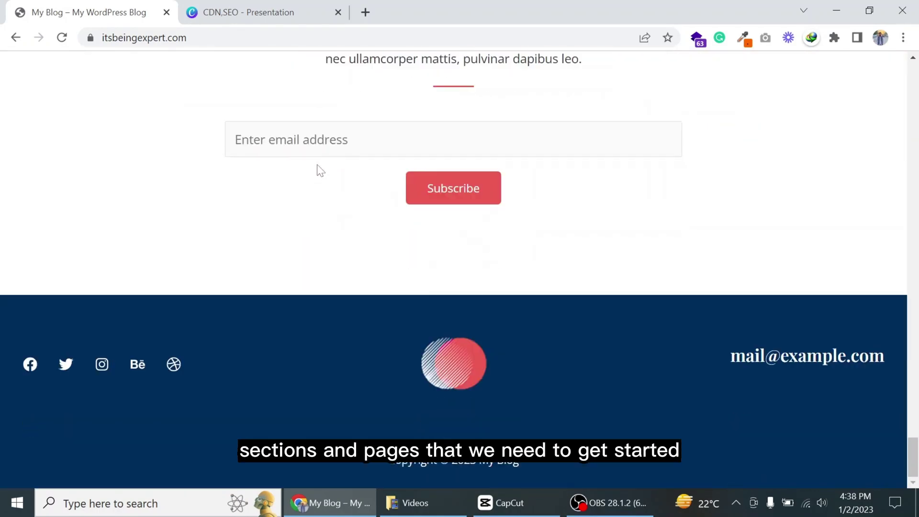
scroll(900, 344, "up", 20)
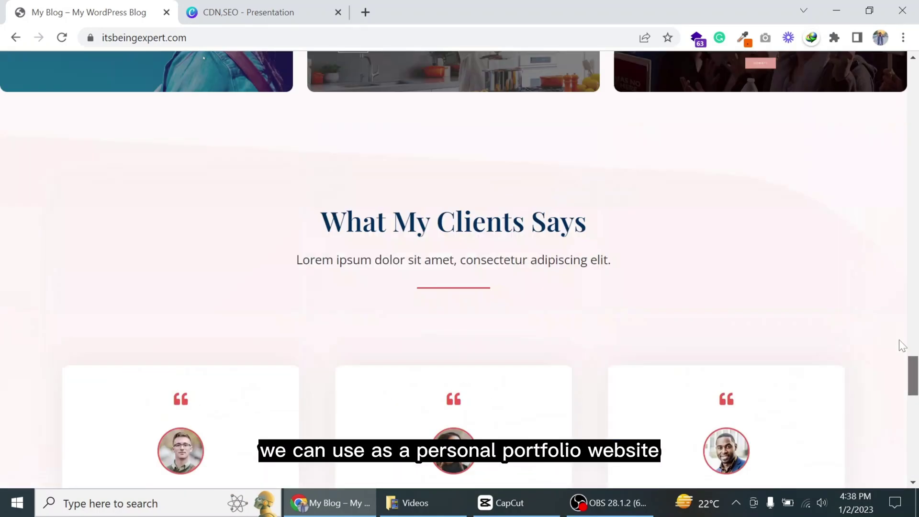
scroll(895, 168, "up", 10)
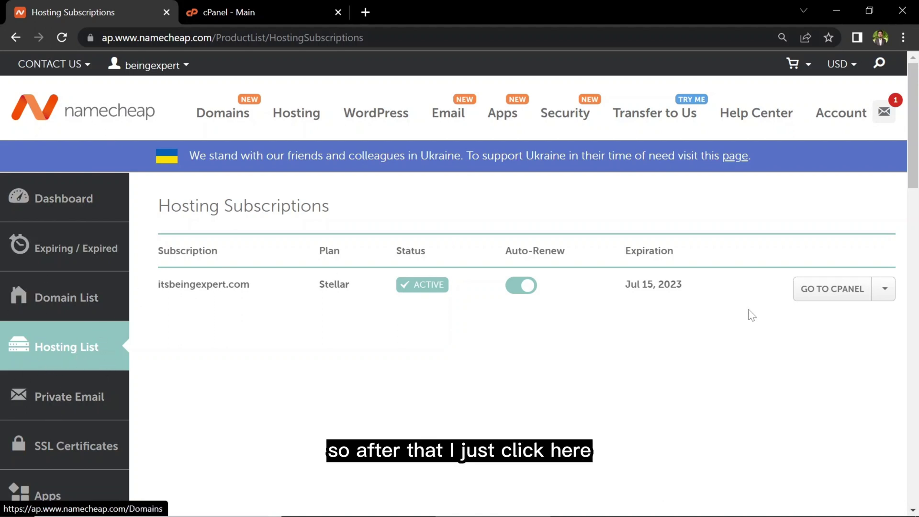
Step: From cPanel's Software section, open WordPress Manager by Softaculous and start a new installation
left_click(240, 8)
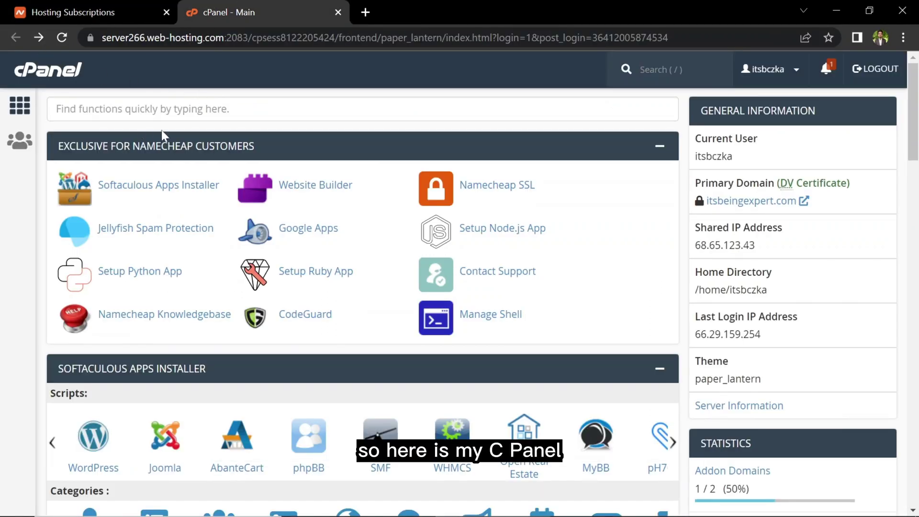
scroll(273, 168, "down", 18)
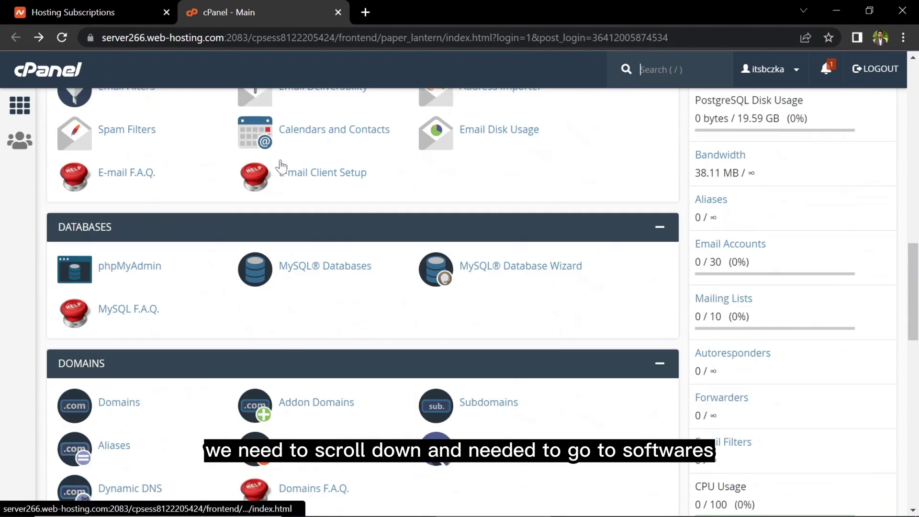
scroll(281, 168, "down", 9)
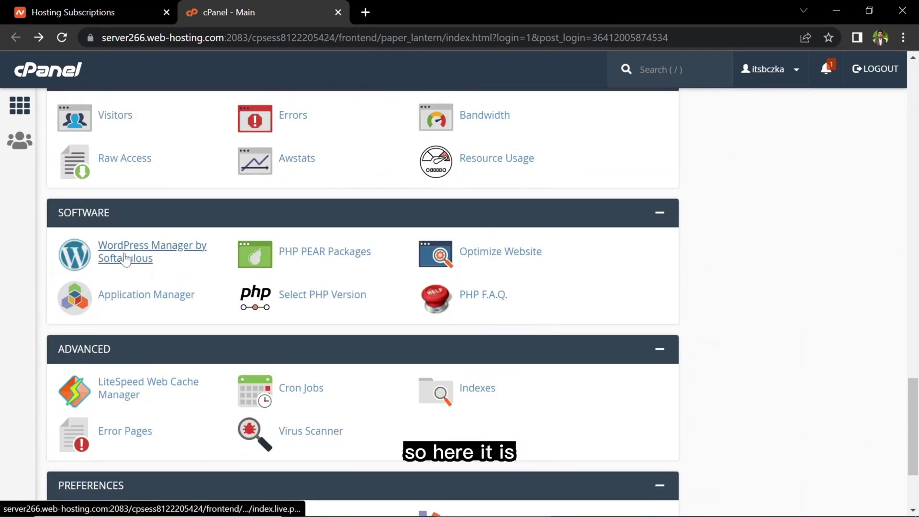
left_click(125, 258)
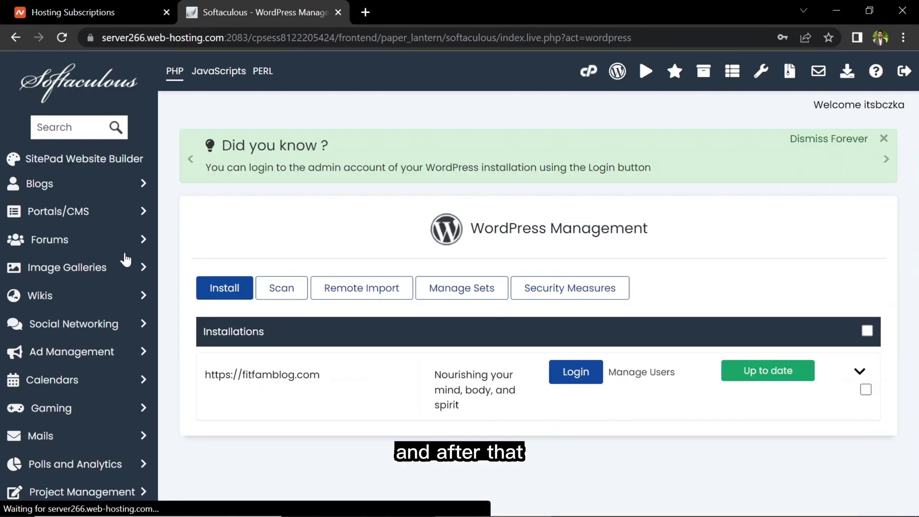
scroll(306, 208, "down", 2)
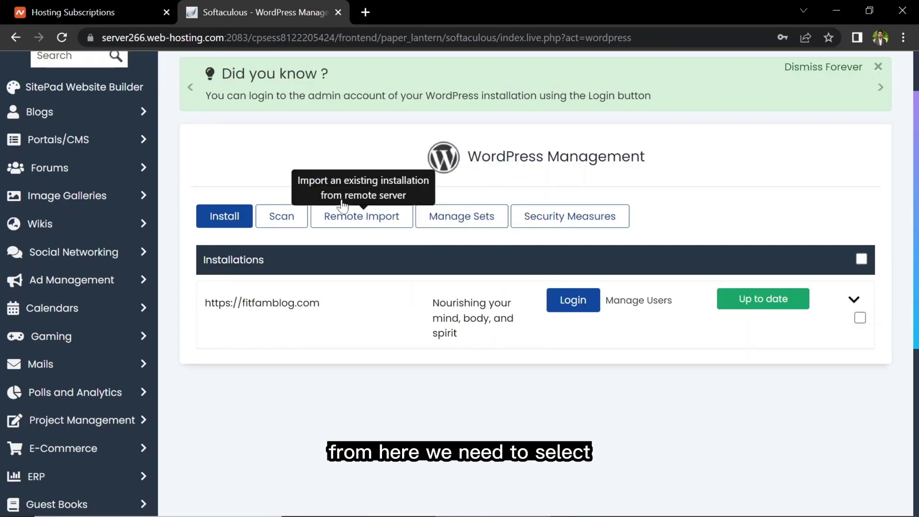
scroll(287, 211, "up", 2)
left_click(230, 294)
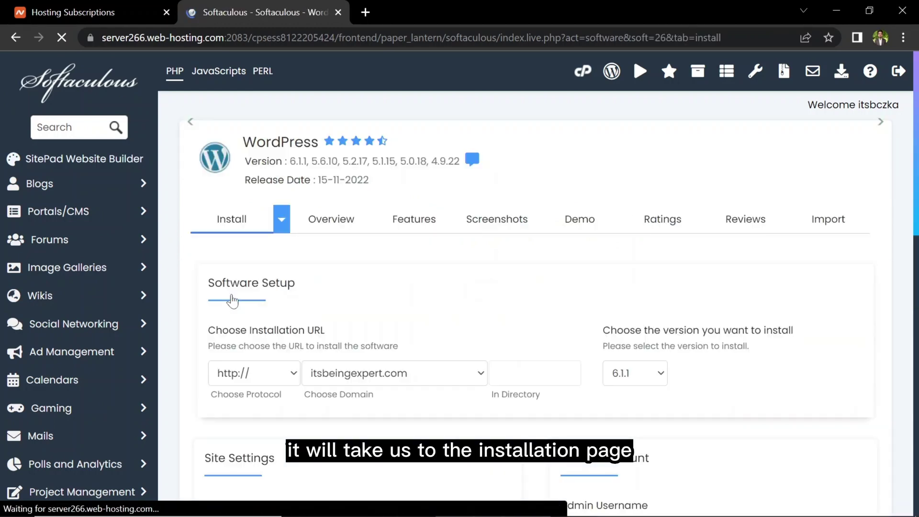
scroll(238, 299, "down", 3)
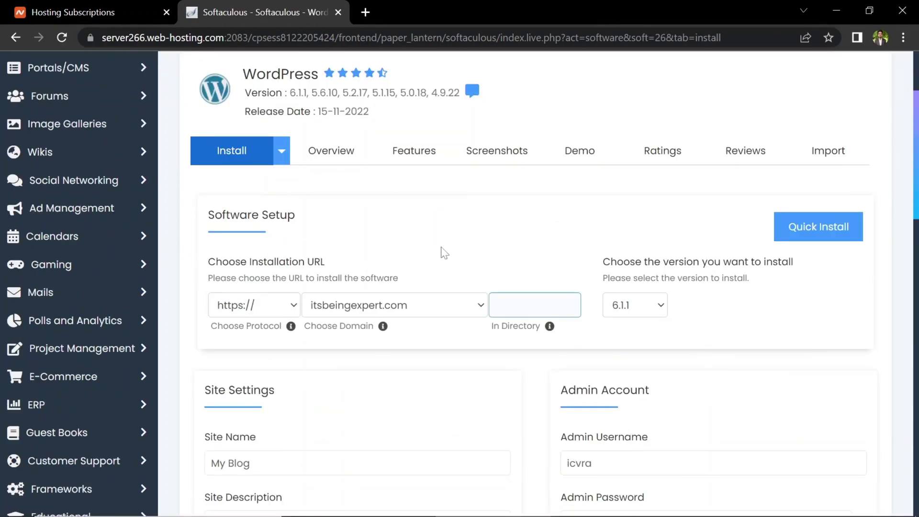
scroll(306, 218, "down", 2)
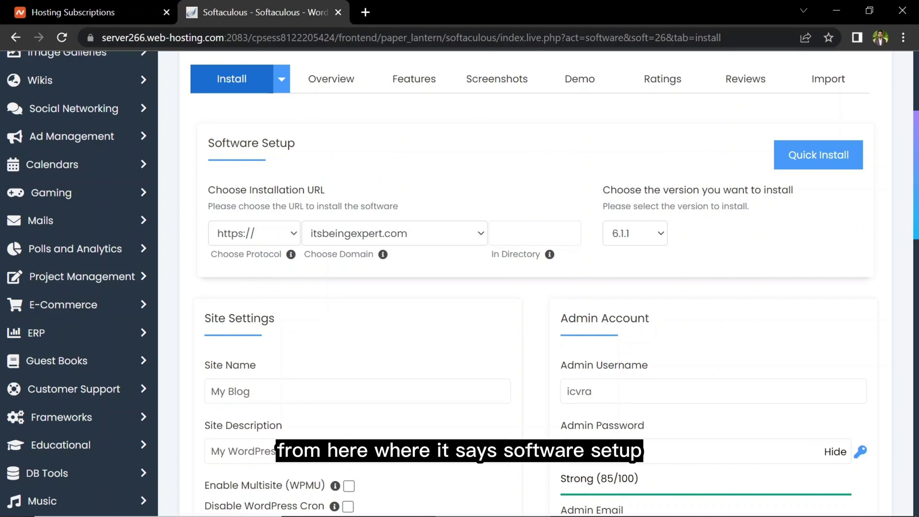
left_click_drag(209, 149, 322, 150)
left_click(322, 150)
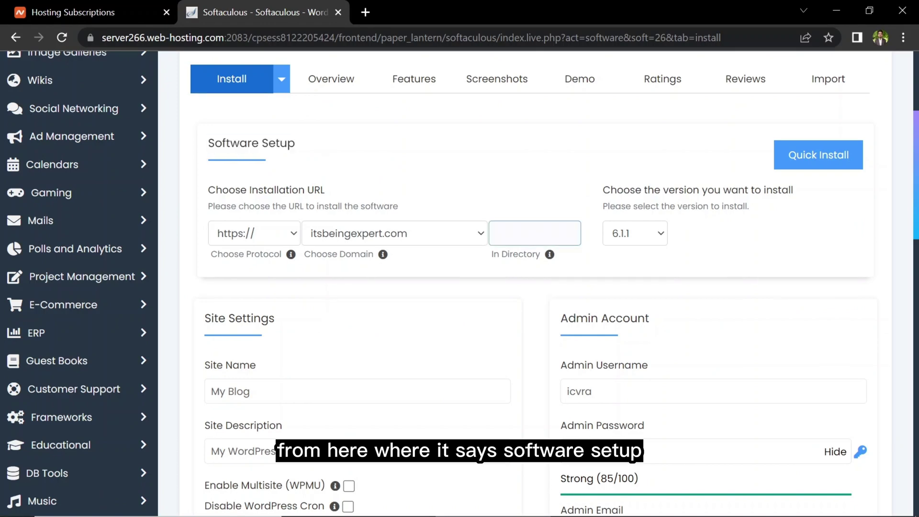
left_click(238, 234)
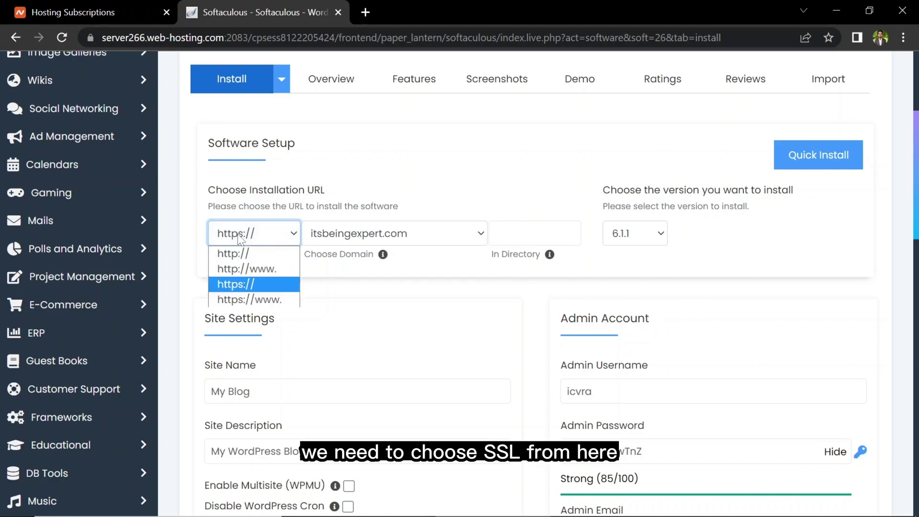
left_click(259, 284)
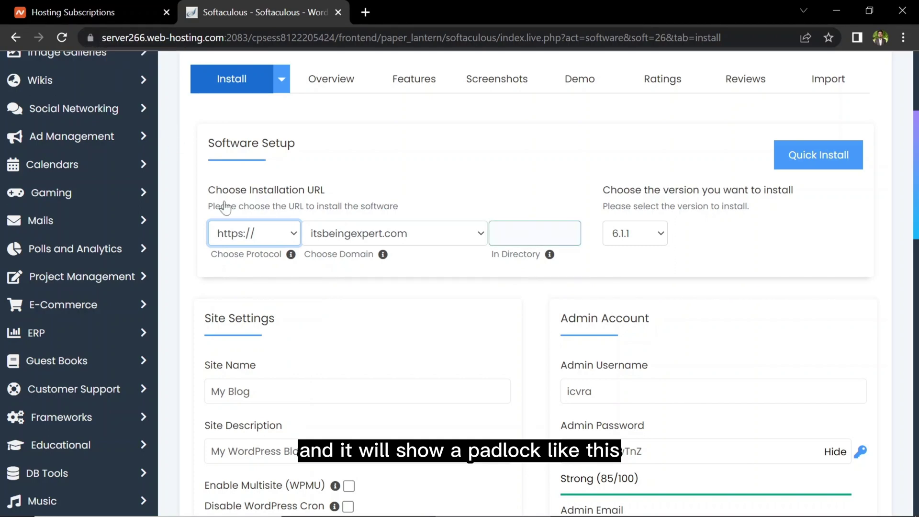
left_click(257, 233)
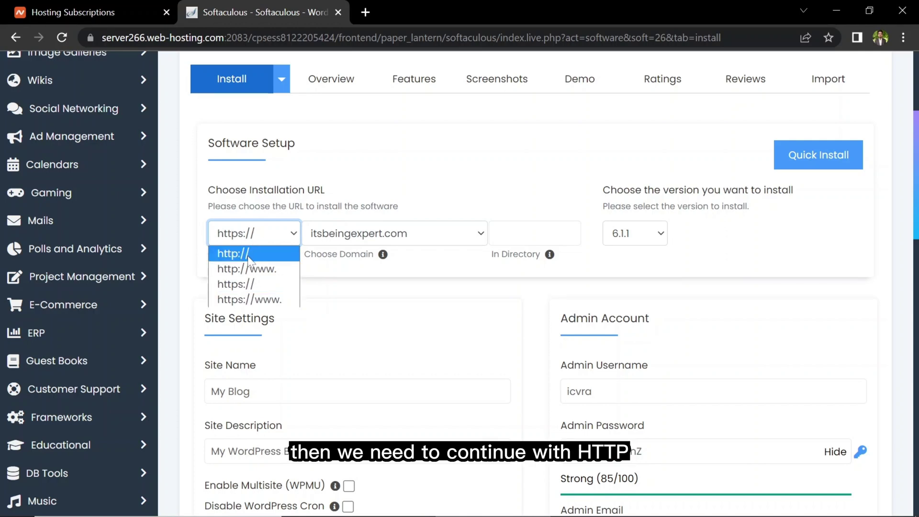
left_click(258, 287)
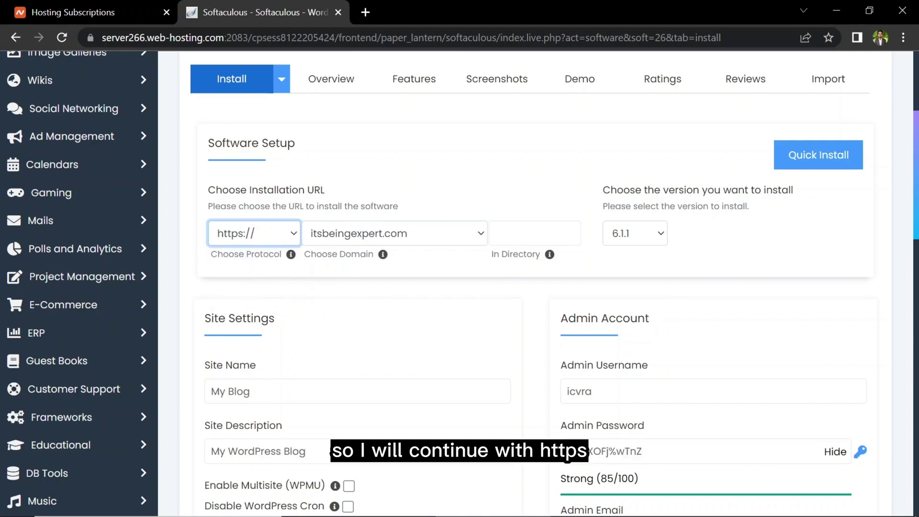
Step: Keep itsbeingexpert.com as the domain and leave In Directory empty after removing 'wp'
left_click(493, 233)
left_click(323, 235)
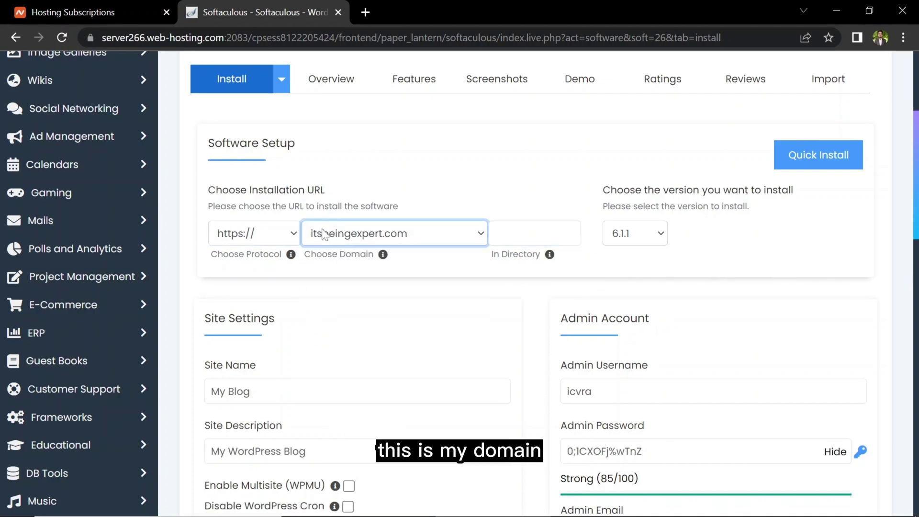
left_click(496, 234)
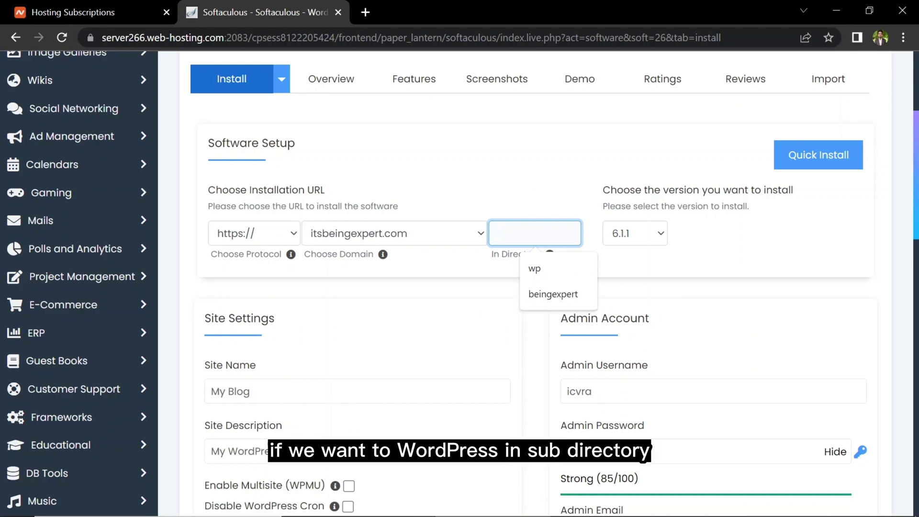
left_click(549, 269)
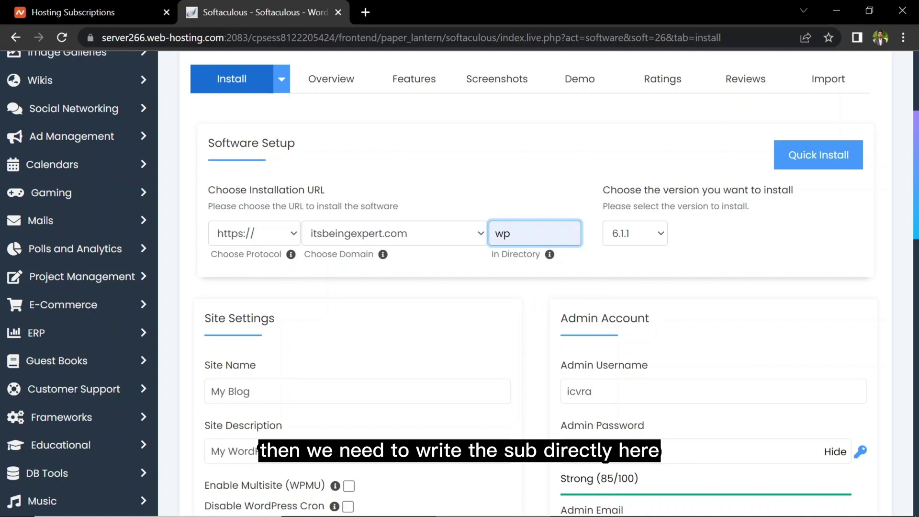
key("BackSpace")
key("BackSpace")
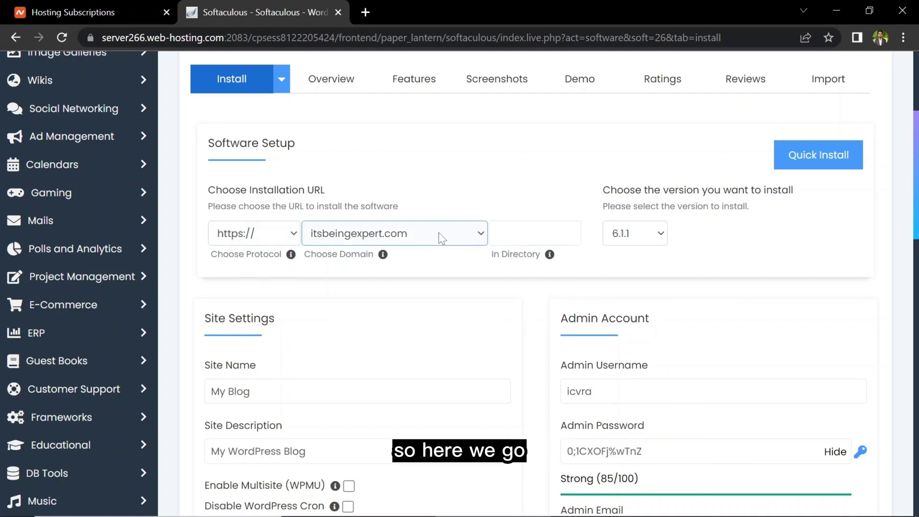
scroll(438, 238, "down", 3)
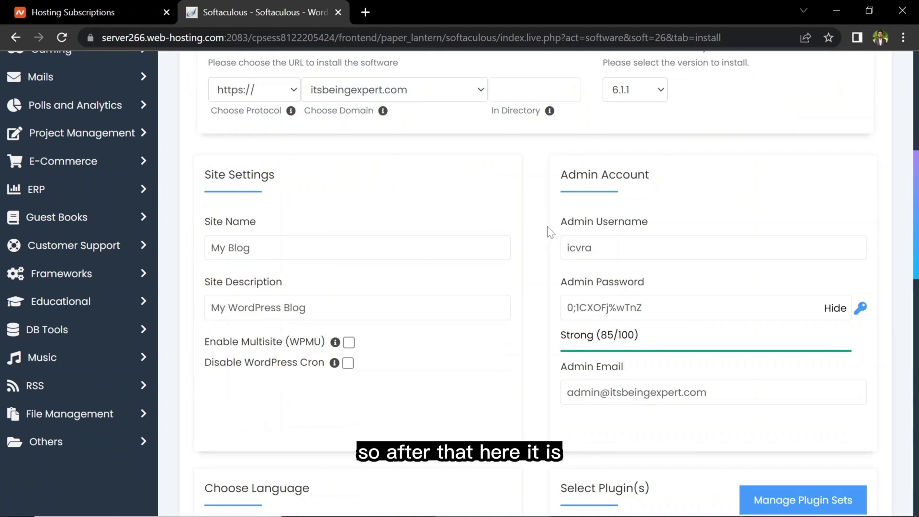
Step: Set the admin username to 'admin'
left_click_drag(561, 173, 646, 284)
left_click(665, 174)
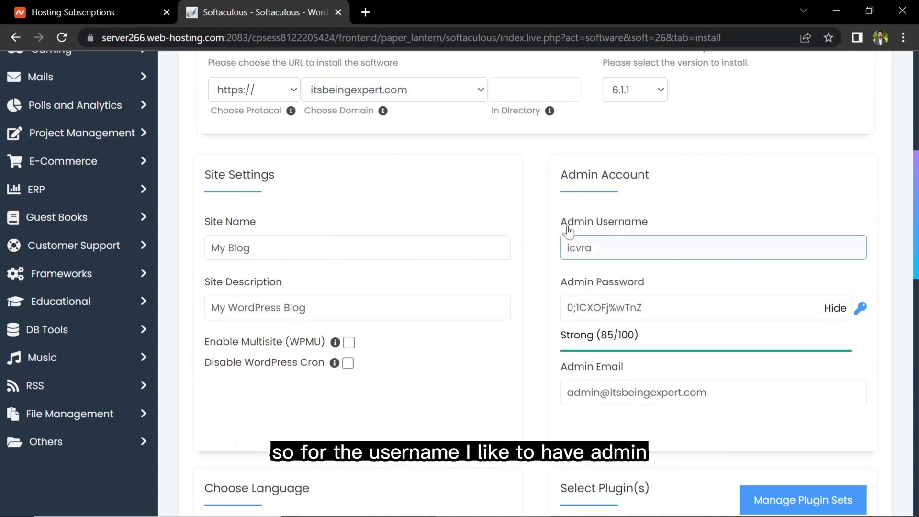
left_click(655, 245)
key("BackSpace")
key("BackSpace")
key("BackSpace")
key("BackSpace")
key("BackSpace")
type("admin")
left_click(642, 307)
Step: Select the generated admin password to copy it
scroll(622, 335, "down", 1)
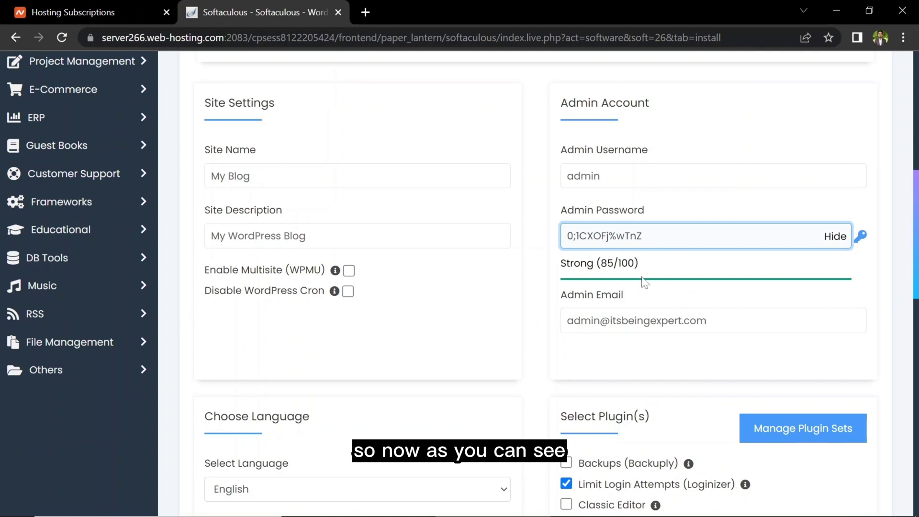
left_click_drag(567, 320, 706, 320)
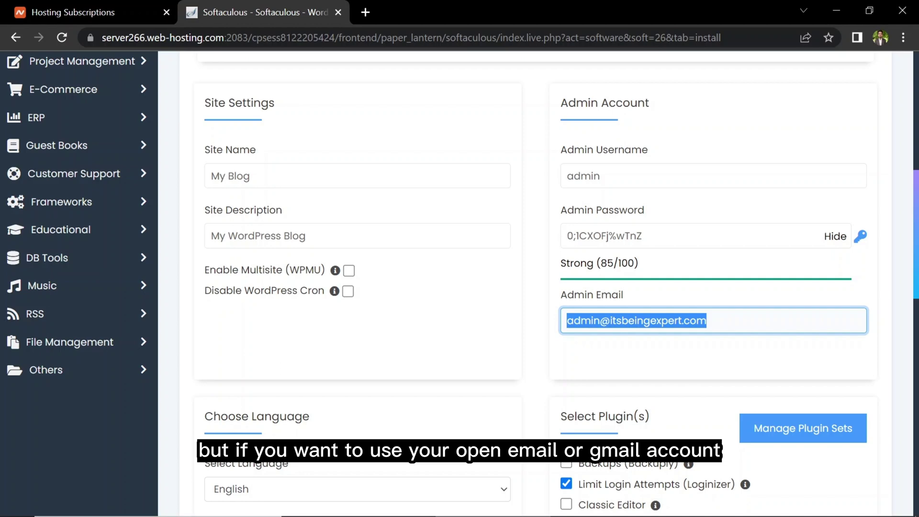
left_click(697, 310)
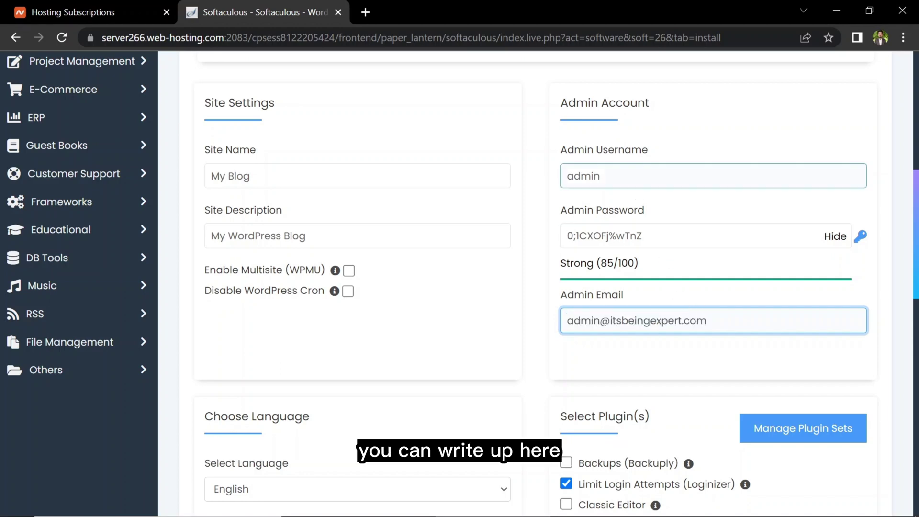
left_click(642, 235)
key("ctrl+a")
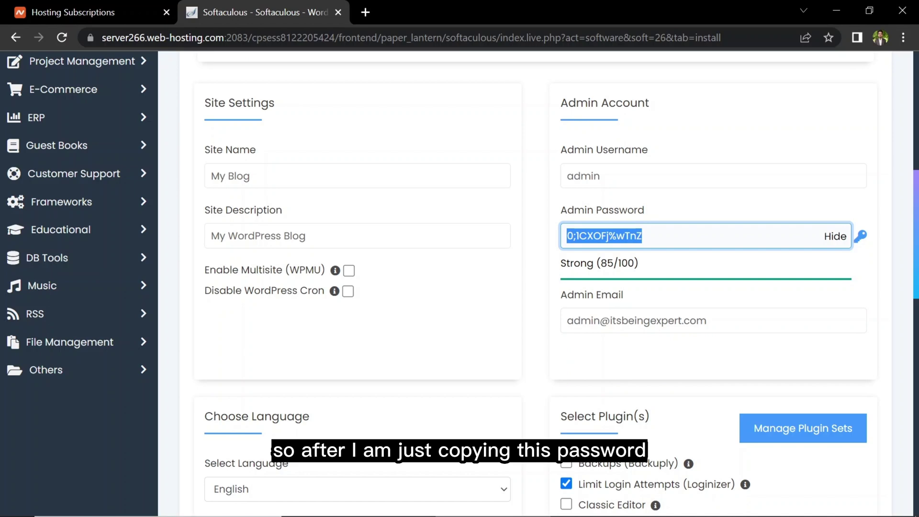
Step: Start the WordPress installation with the remaining default settings
scroll(496, 239, "down", 3)
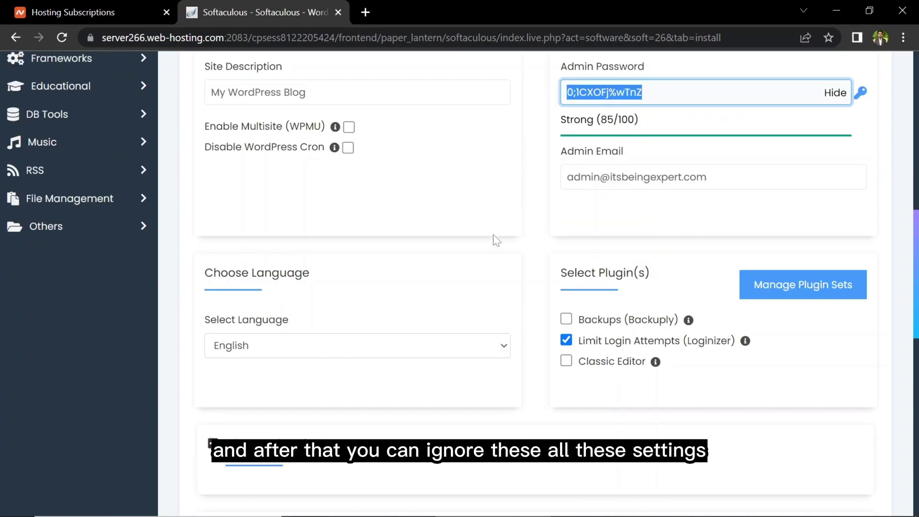
scroll(557, 215, "down", 10)
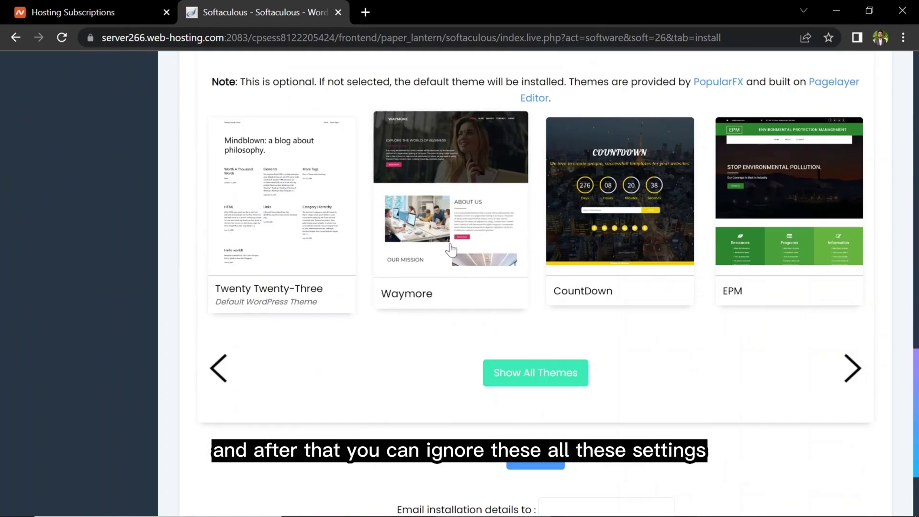
scroll(458, 247, "down", 2)
left_click(521, 382)
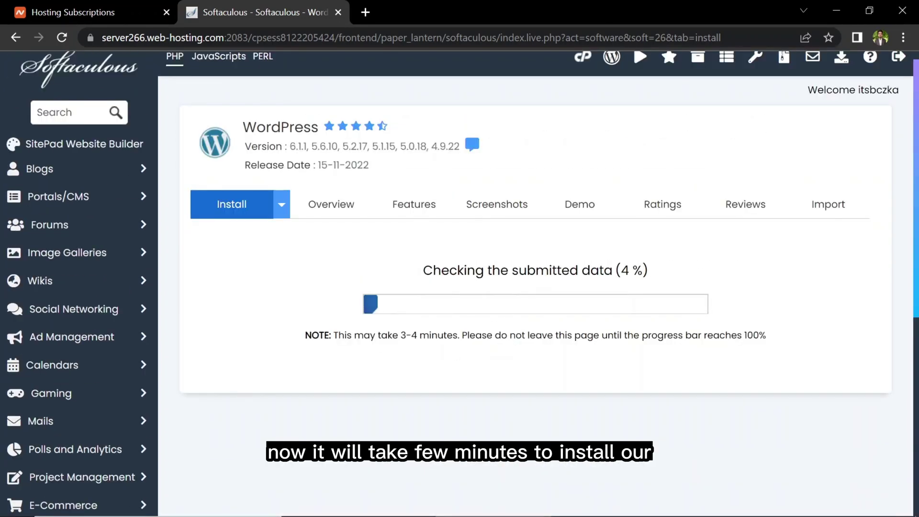
Step: Highlight the install-time note and the installed-successfully message
left_click_drag(334, 335, 554, 335)
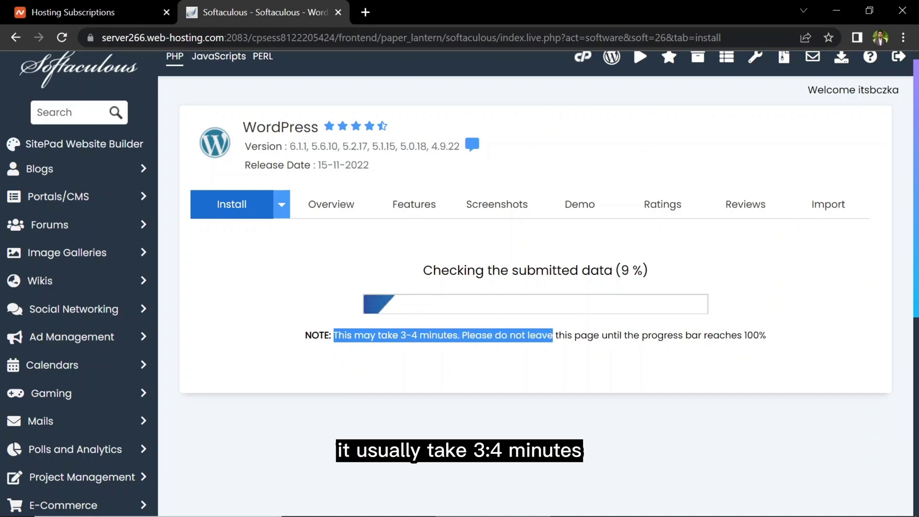
left_click(553, 348)
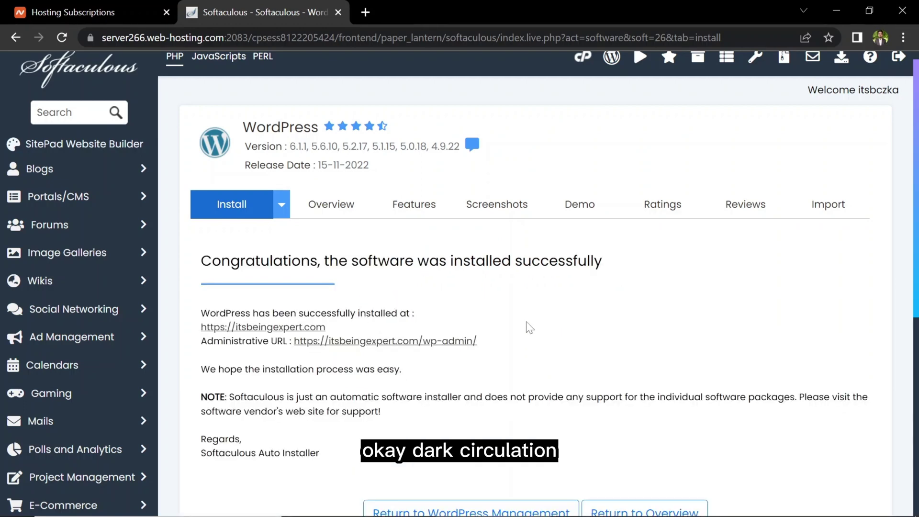
left_click_drag(212, 261, 378, 261)
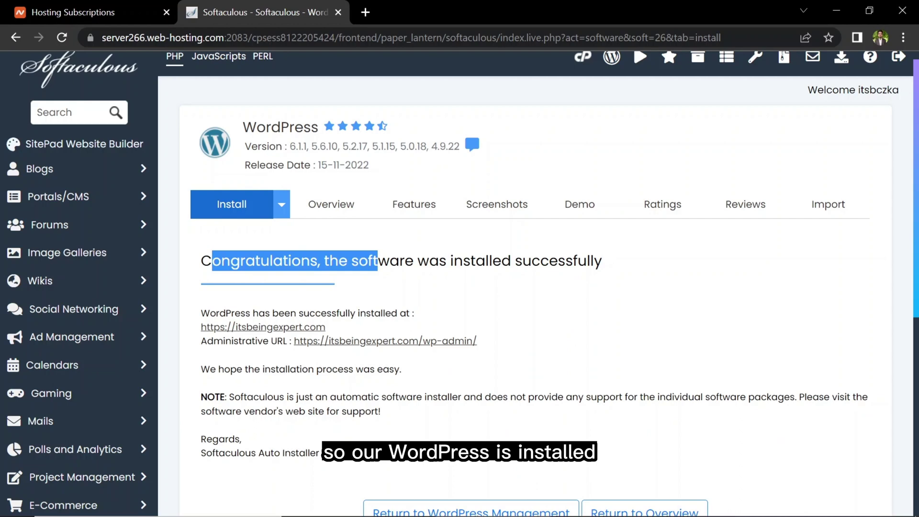
scroll(385, 263, "down", 2)
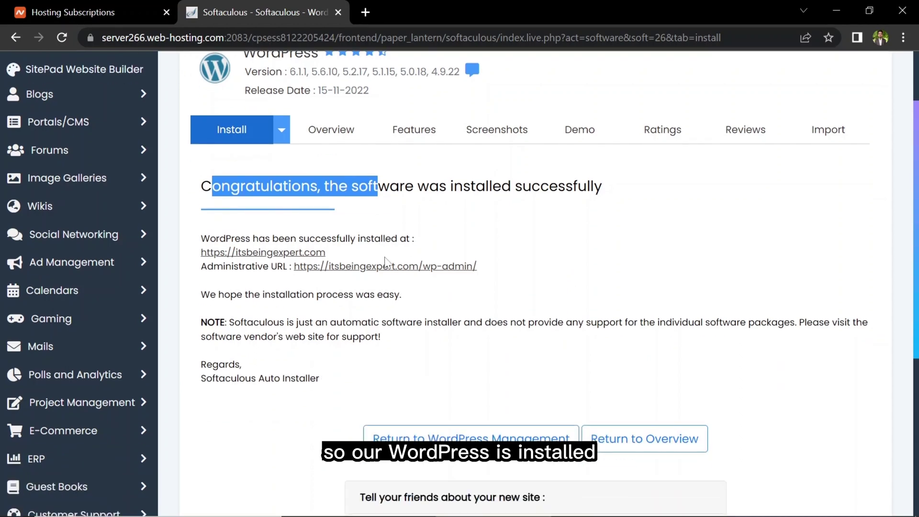
left_click(290, 208)
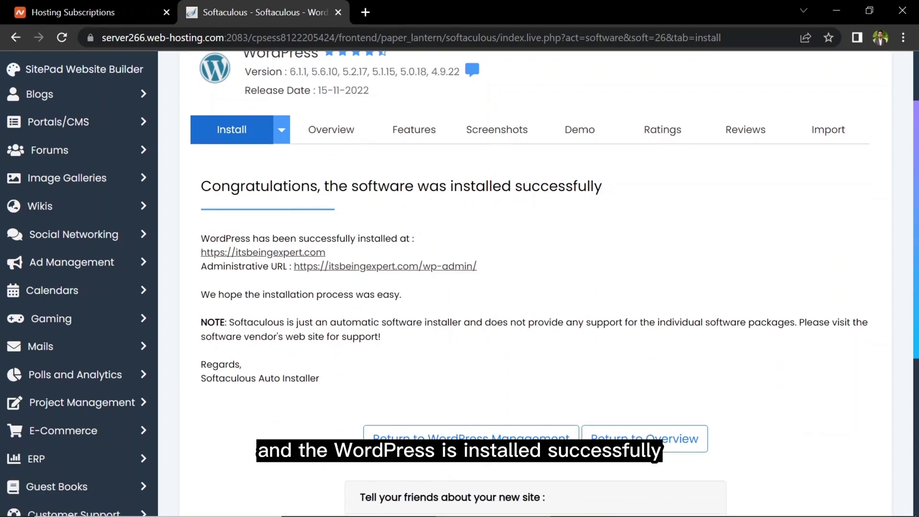
middle_click(263, 252)
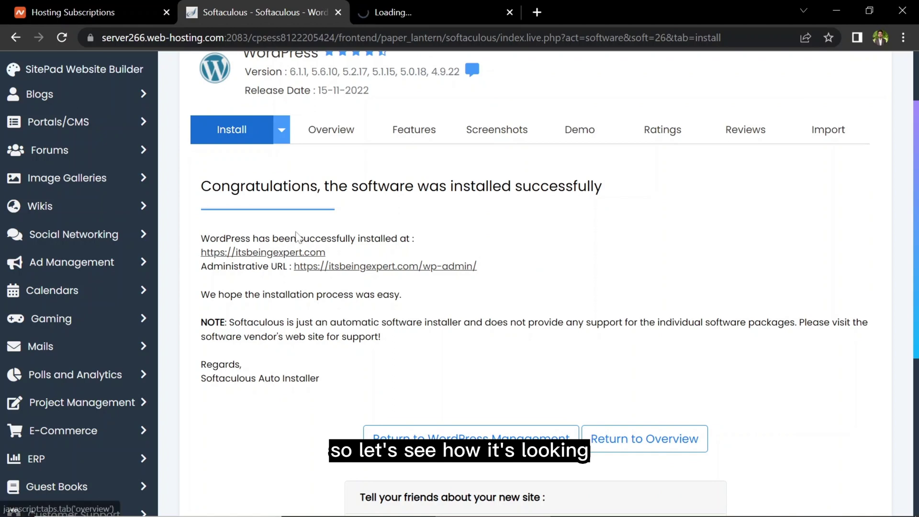
left_click(491, 7)
scroll(135, 170, "down", 7)
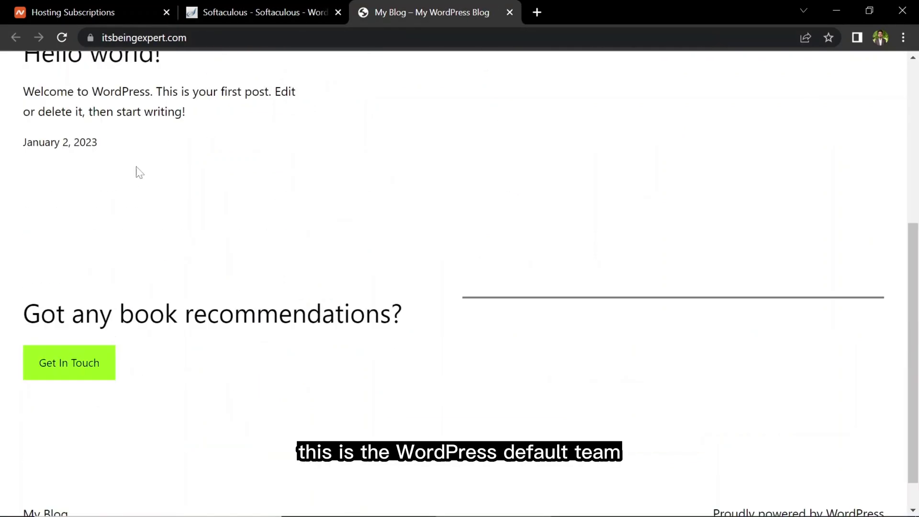
scroll(258, 205, "up", 7)
left_click(268, 6)
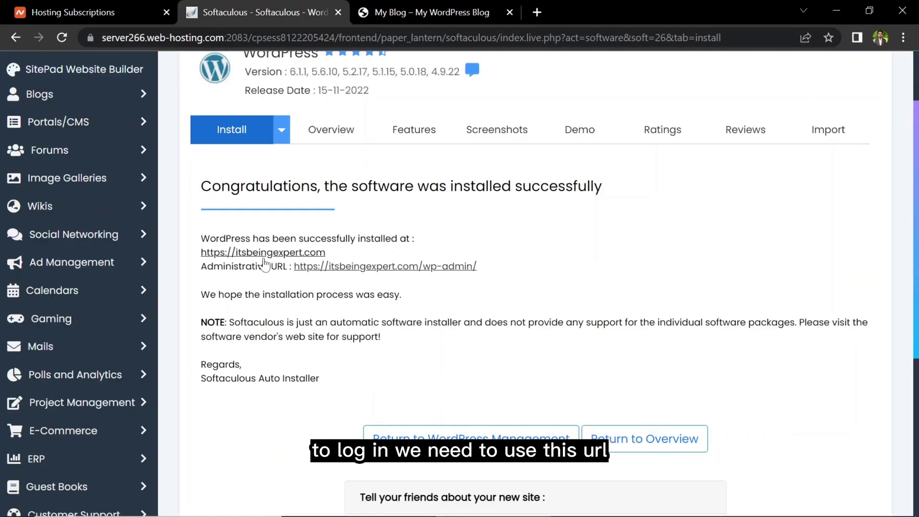
Step: Open wp-admin in a new tab, close the hosting and Softaculous tabs, and reorder tabs
middle_click(319, 268)
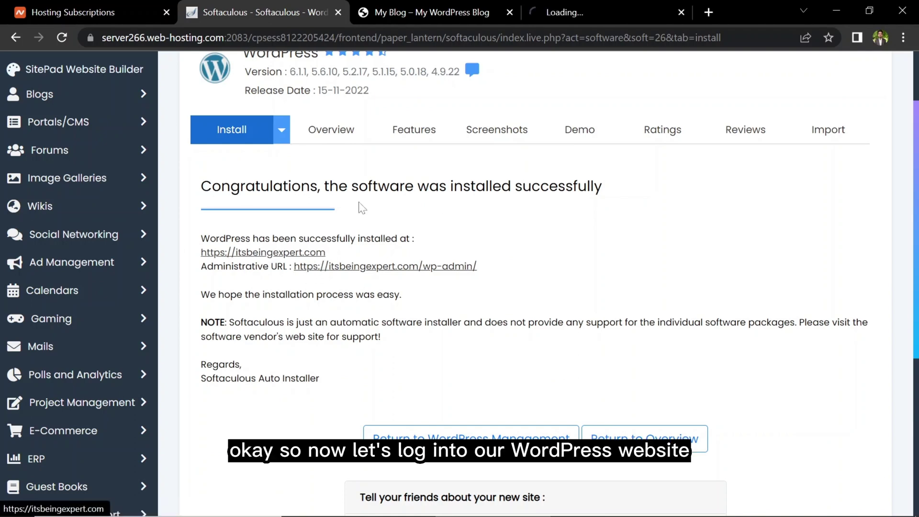
left_click(574, 12)
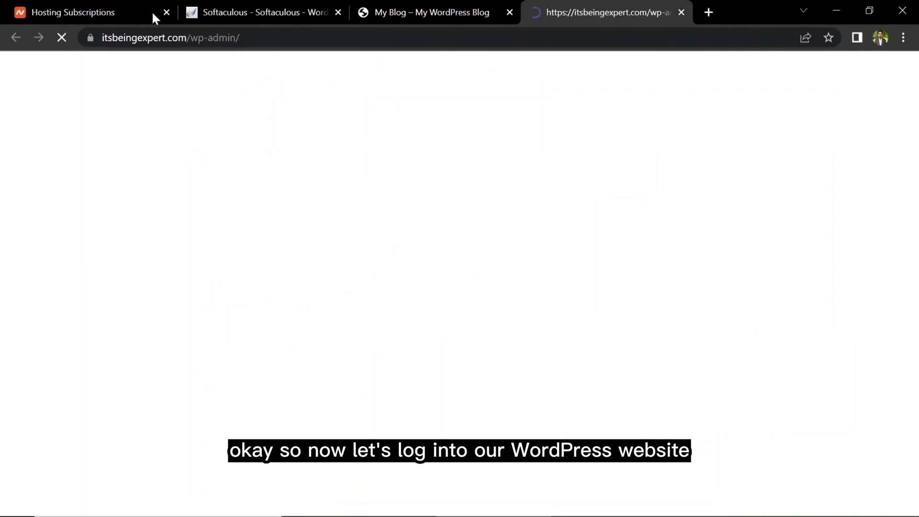
left_click(166, 12)
left_click(166, 12)
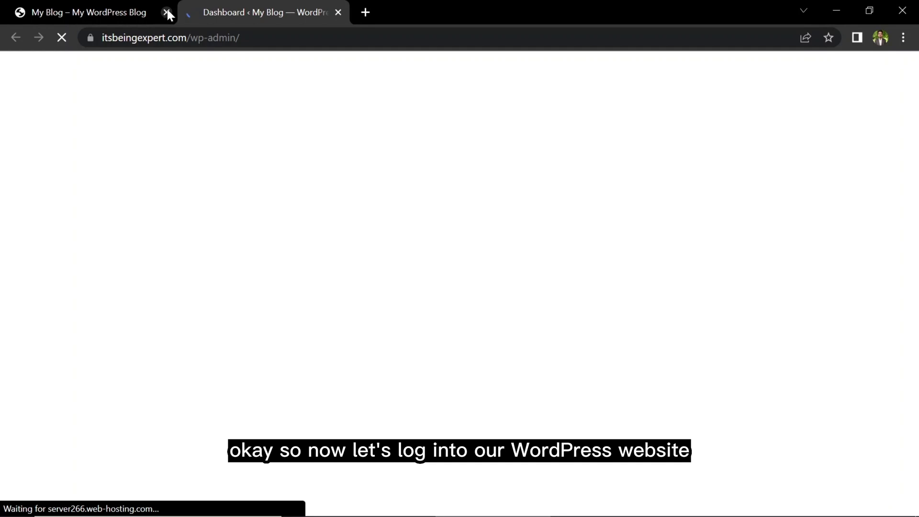
left_click_drag(102, 5, 291, 5)
left_click(127, 7)
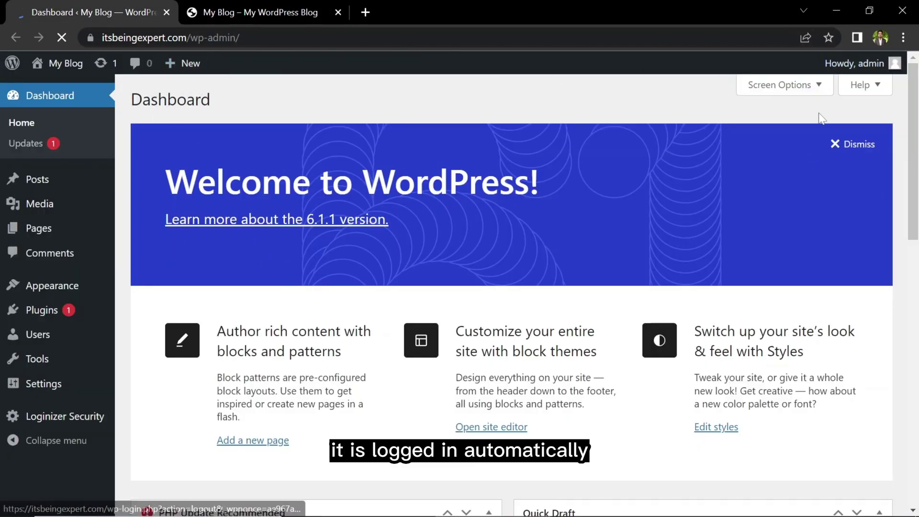
Step: Log out, then log back in as admin with the copied password
mouse_move(857, 63)
left_click(801, 137)
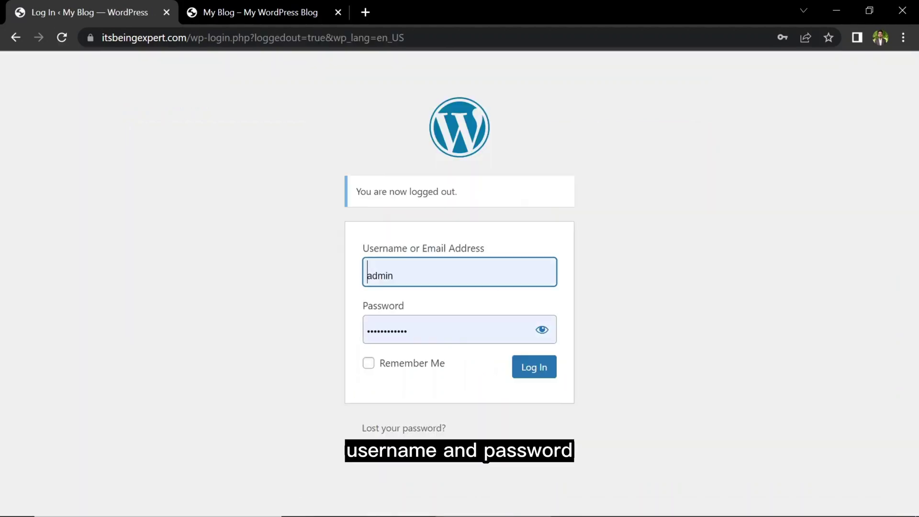
left_click(542, 329)
key("ctrl+a")
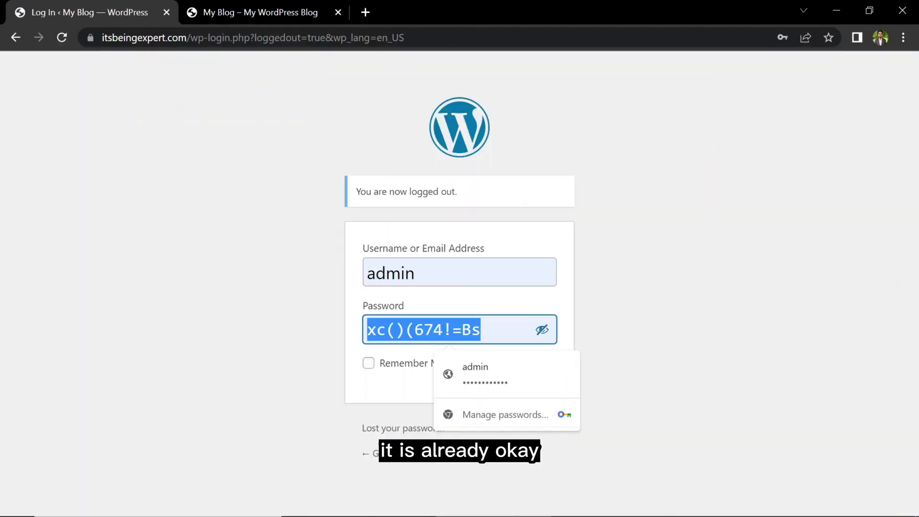
key("ctrl+v")
left_click(544, 371)
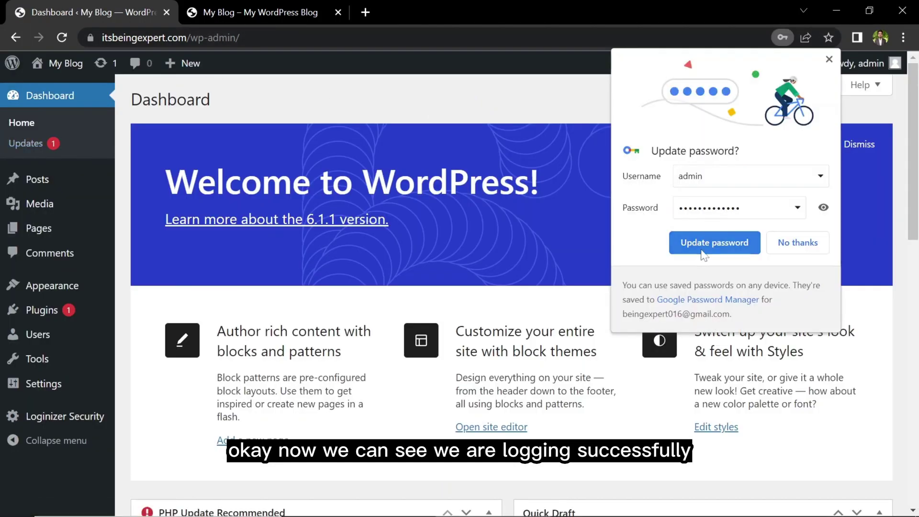
Step: Dismiss the browser's password prompt and reload the blog front page
left_click(704, 253)
left_click(301, 11)
left_click(61, 37)
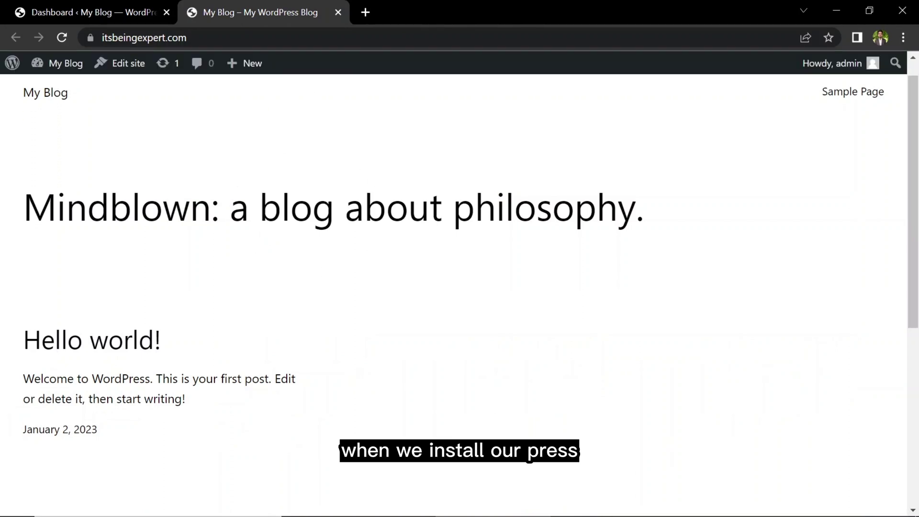
Step: Switch back to the WordPress admin dashboard tab, toward Appearance in the sidebar
left_click(128, 7)
mouse_move(102, 196)
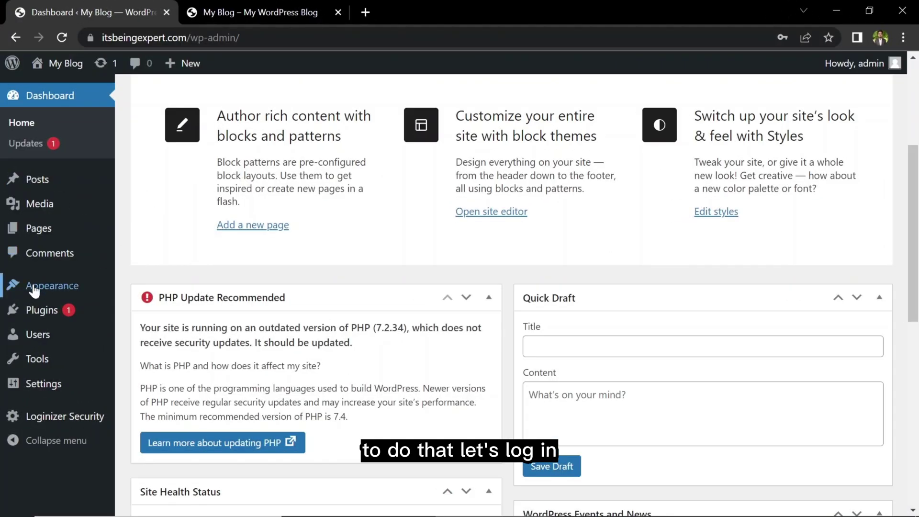
mouse_move(45, 286)
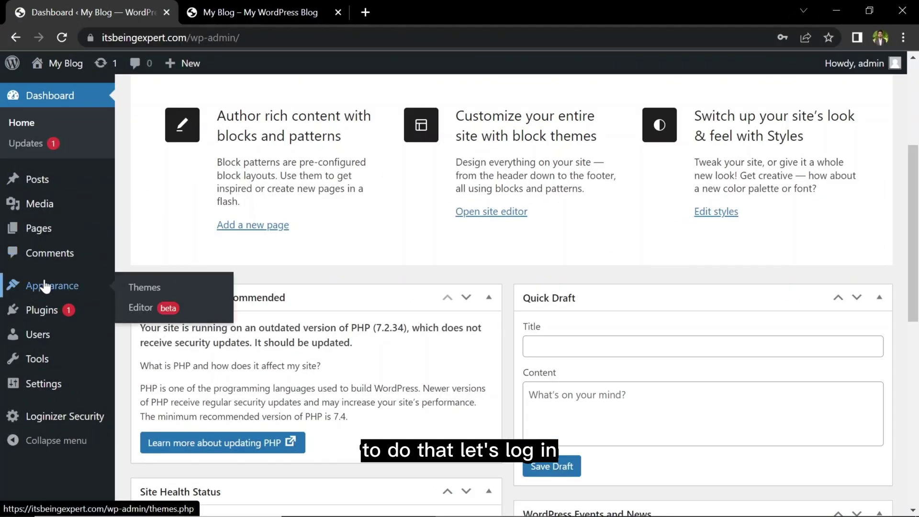
Step: Install the Astra theme from Appearance > Themes and activate it
left_click(154, 287)
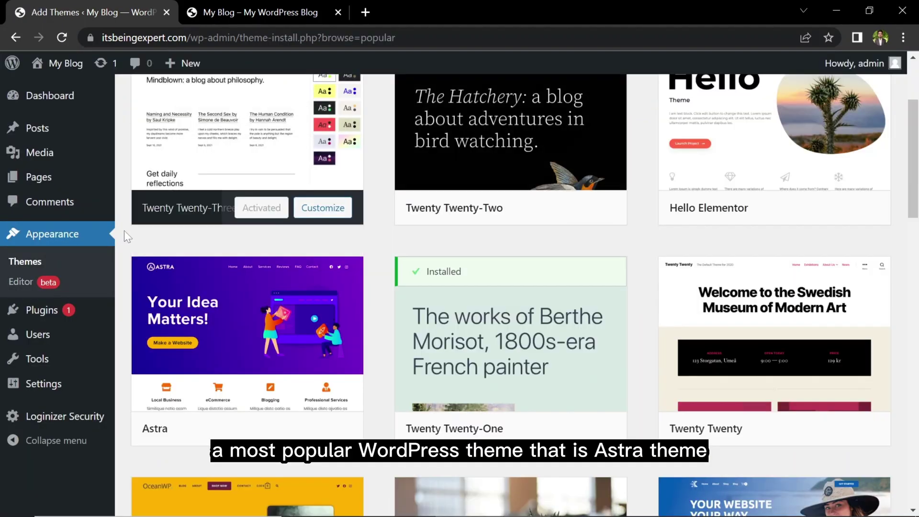
mouse_move(165, 268)
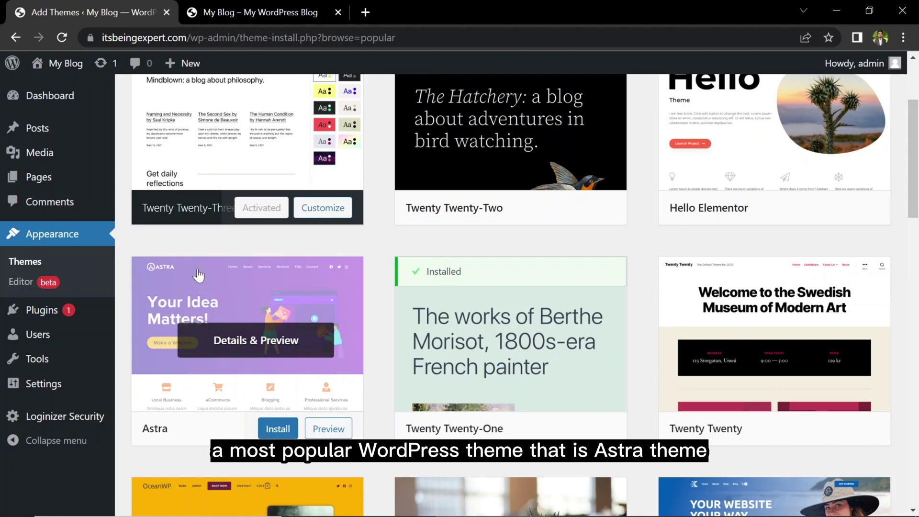
left_click(269, 427)
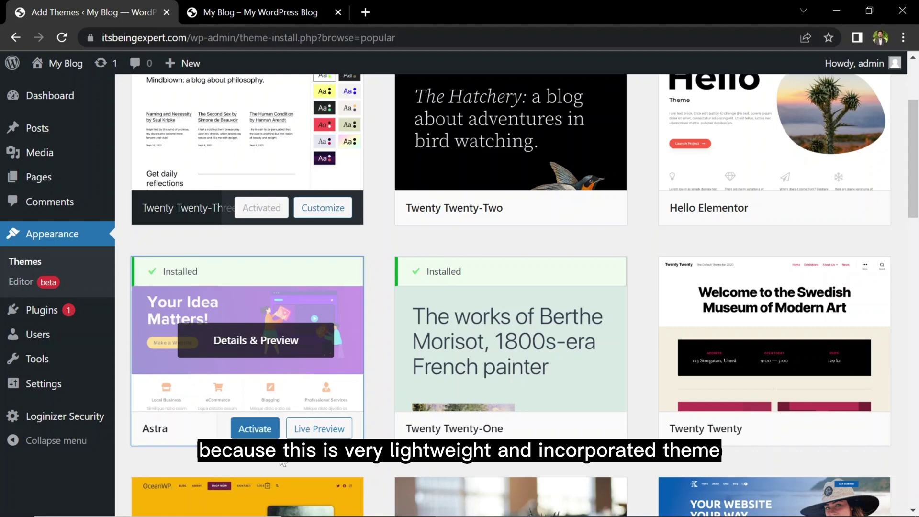
left_click(255, 428)
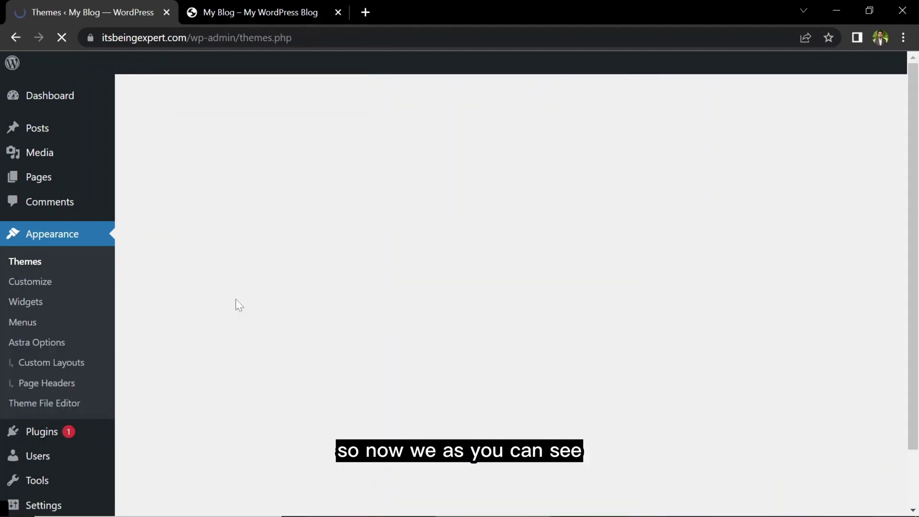
Step: View the live site restyled by Astra, then return to the Themes page
left_click(253, 12)
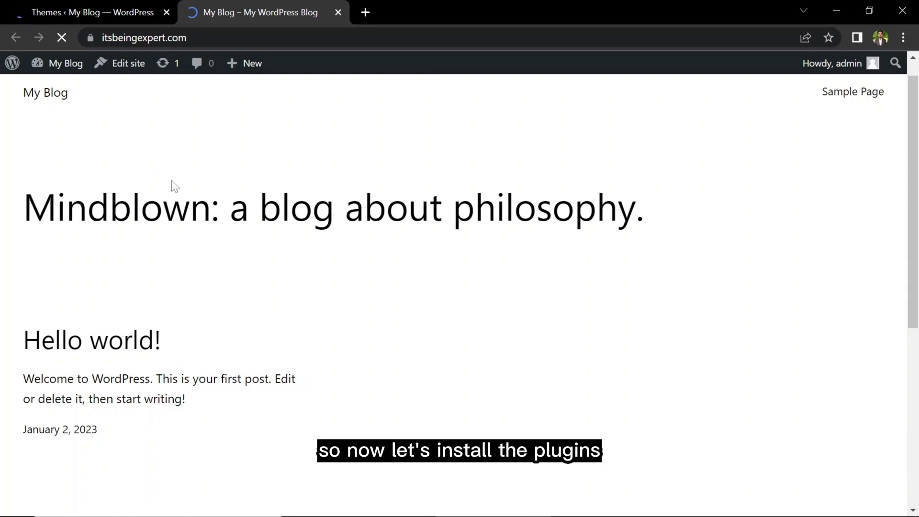
left_click(107, 13)
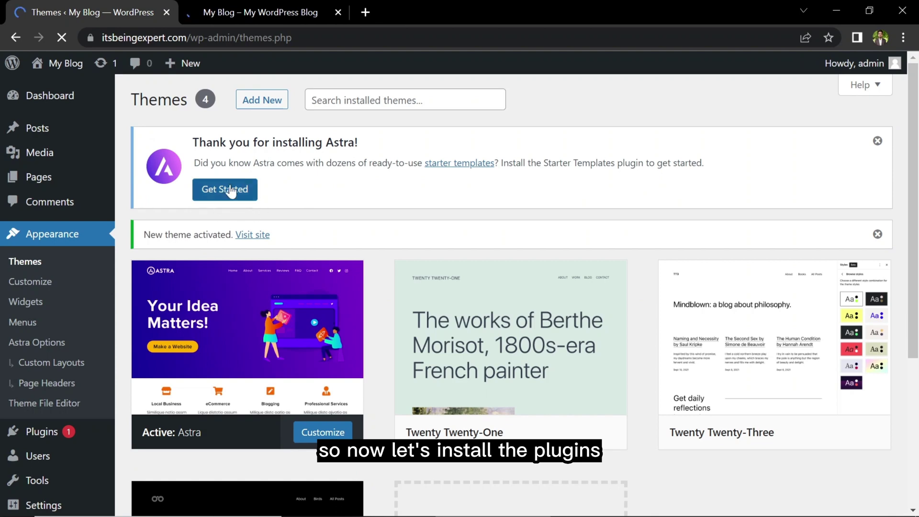
left_click(297, 5)
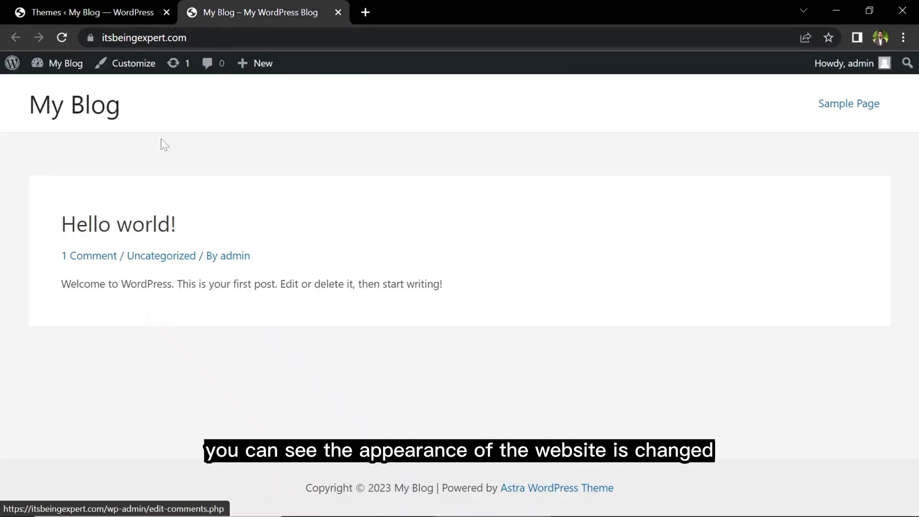
left_click(177, 6)
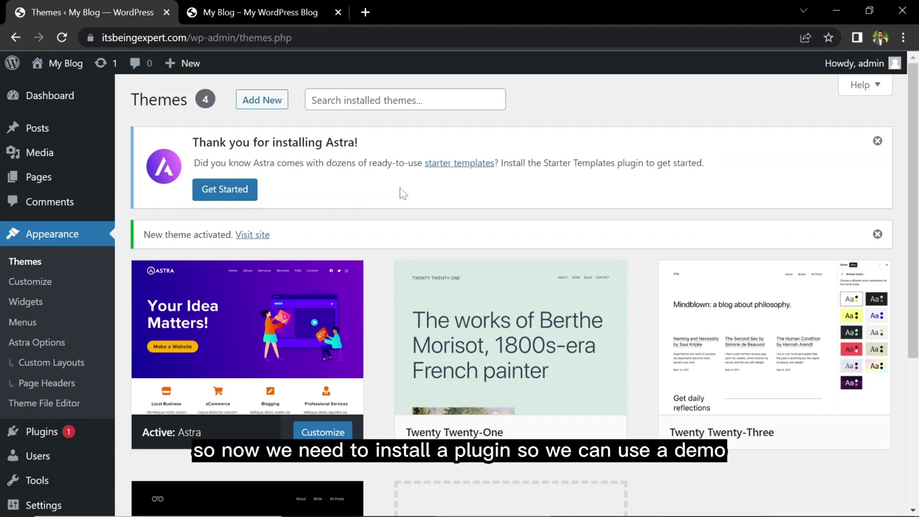
Step: Open the 'starter templates' link from the Themes page in a new tab
left_click_drag(198, 142, 371, 151)
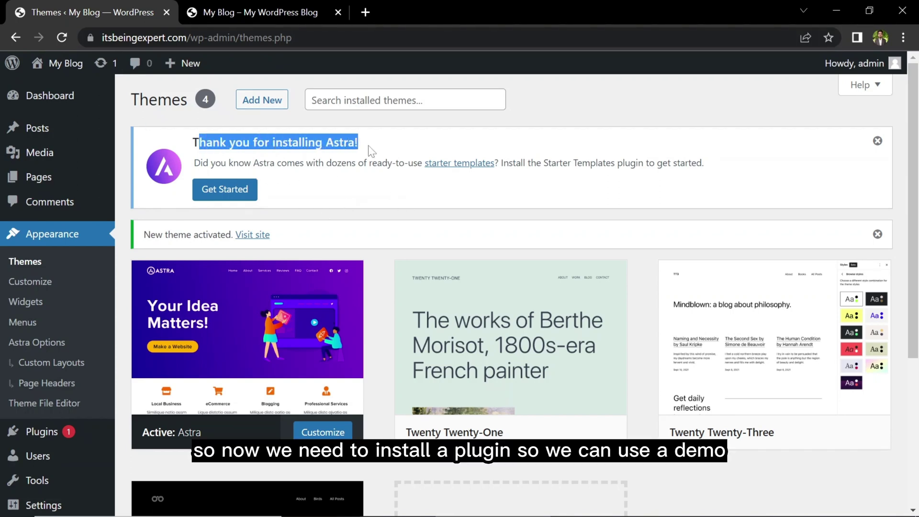
left_click(369, 147)
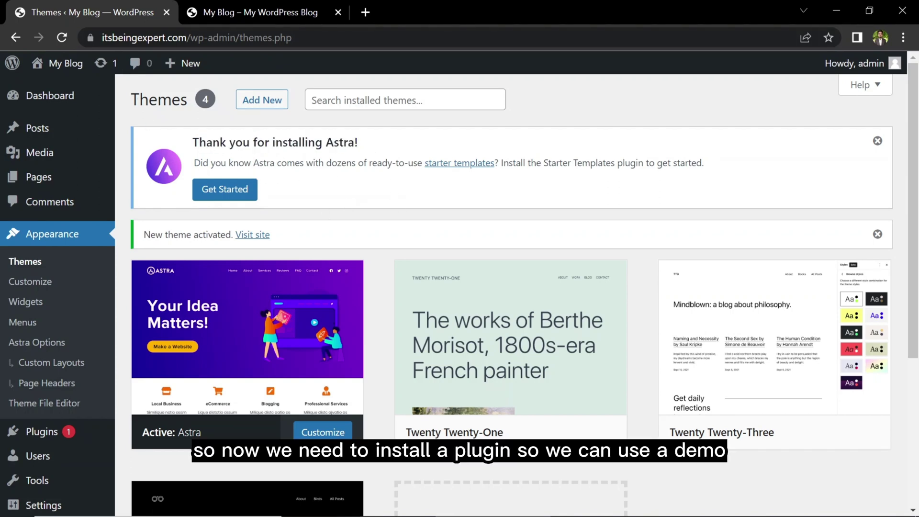
left_click(475, 165)
Step: Activate the Starter Templates plugin from Astra's Get Started notice and launch Build Your Website Now
left_click(86, 13)
scroll(273, 150, "down", 1)
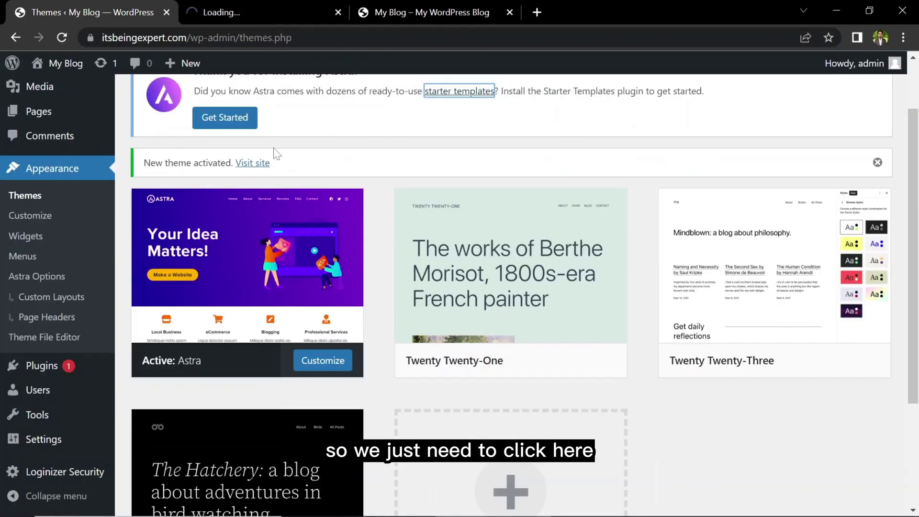
left_click(233, 119)
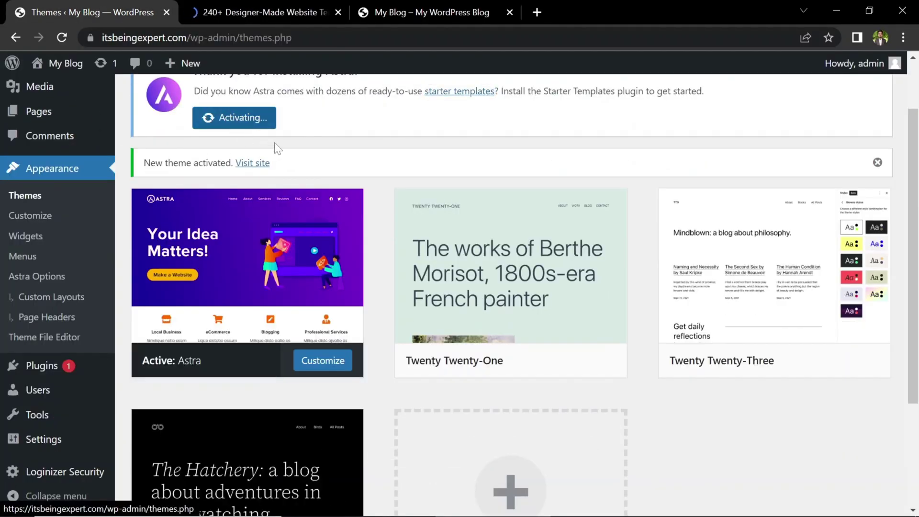
scroll(273, 150, "up", 1)
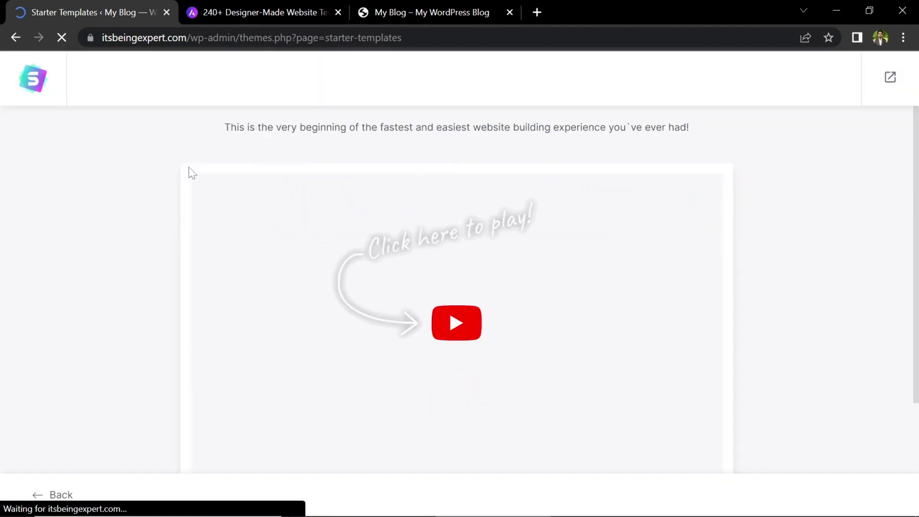
scroll(192, 173, "down", 2)
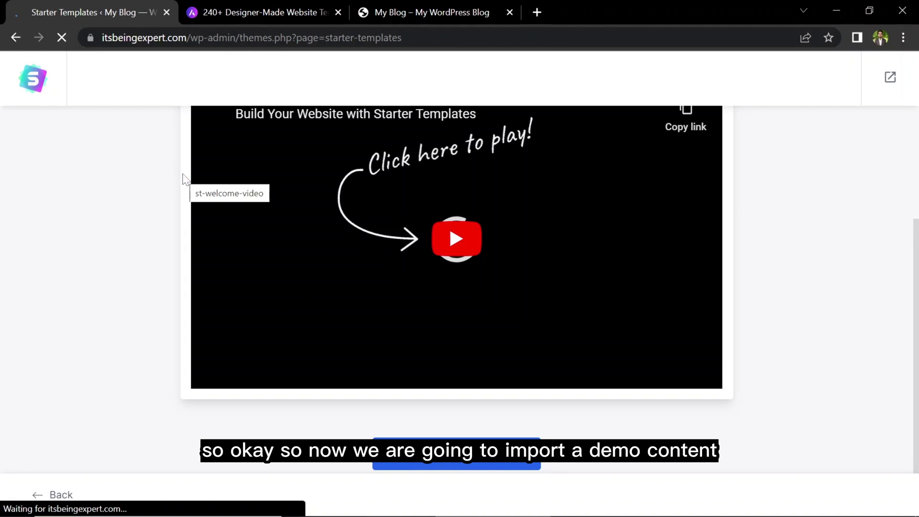
scroll(182, 180, "up", 3)
scroll(449, 382, "down", 3)
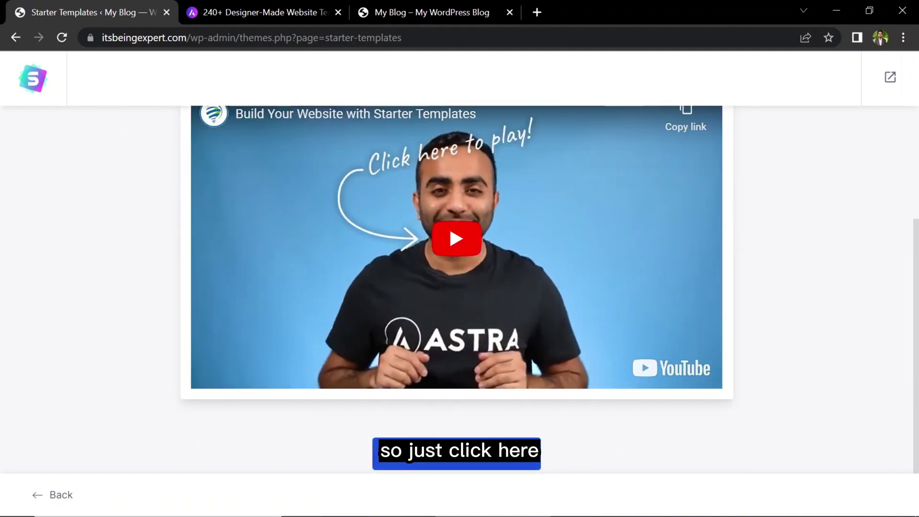
left_click(455, 453)
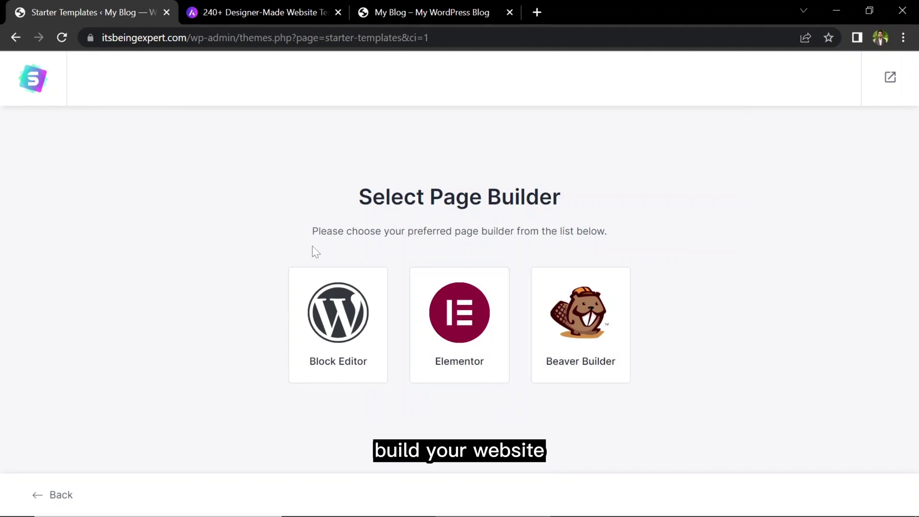
Step: Select Elementor as the page builder and filter the starter templates to Personal Sites › Portfolio & CV
left_click_drag(359, 196, 611, 209)
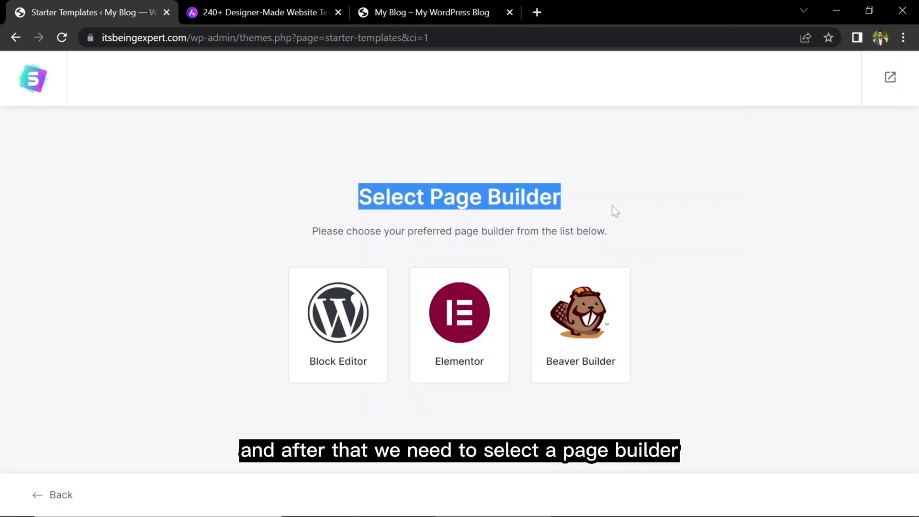
left_click(430, 318)
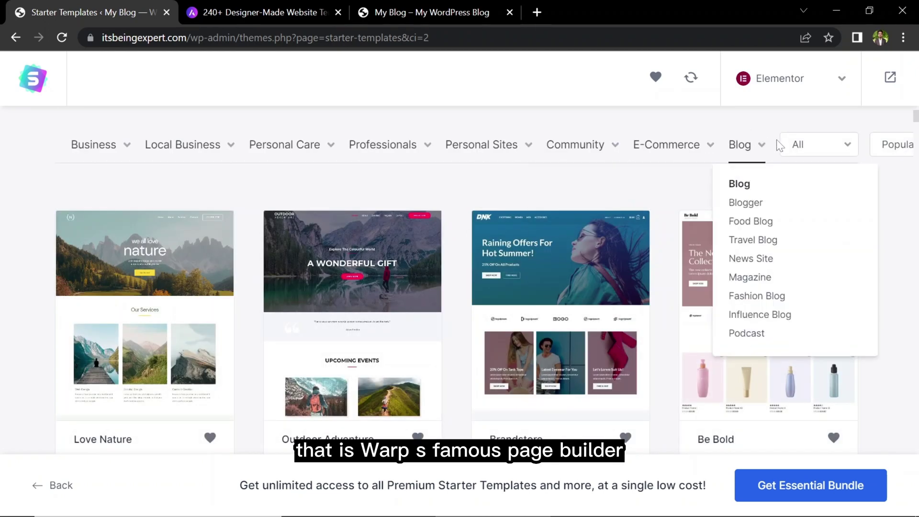
mouse_move(281, 152)
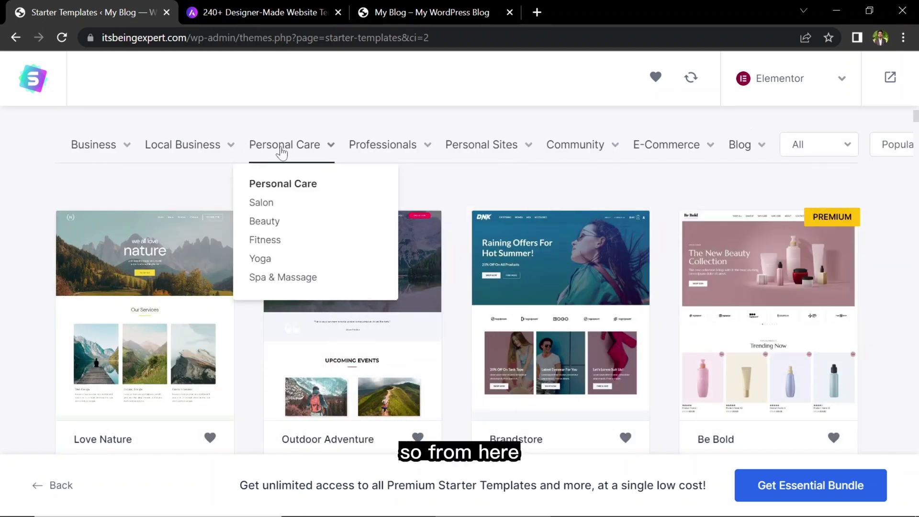
scroll(540, 190, "up", 3)
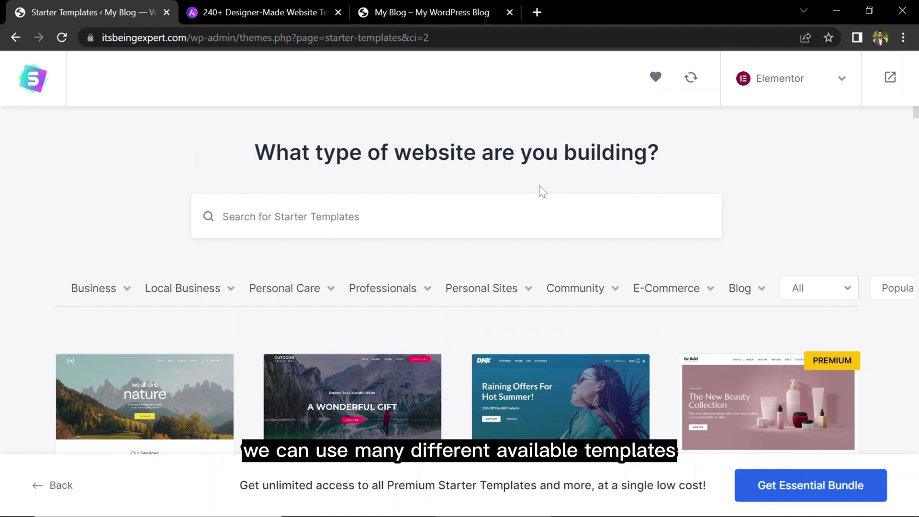
scroll(247, 219, "down", 4)
scroll(484, 232, "down", 3)
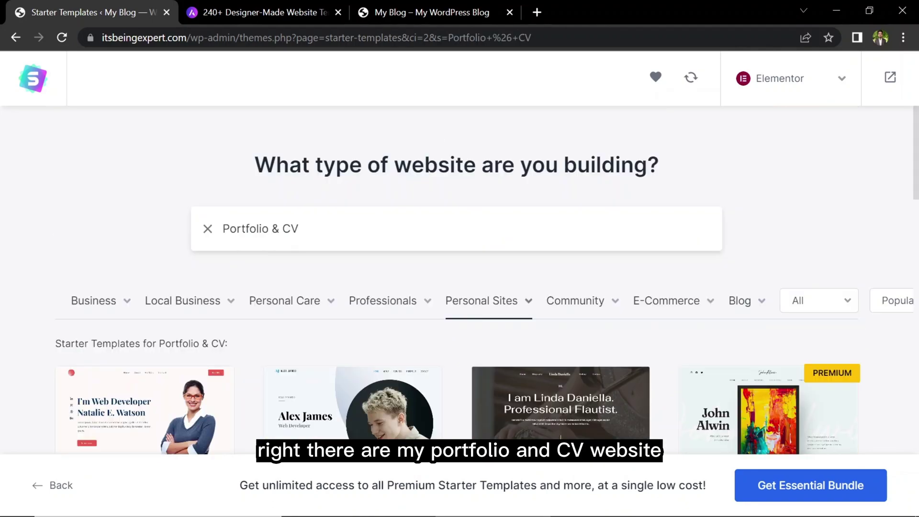
left_click_drag(230, 229, 299, 228)
left_click(153, 201)
scroll(109, 254, "down", 4)
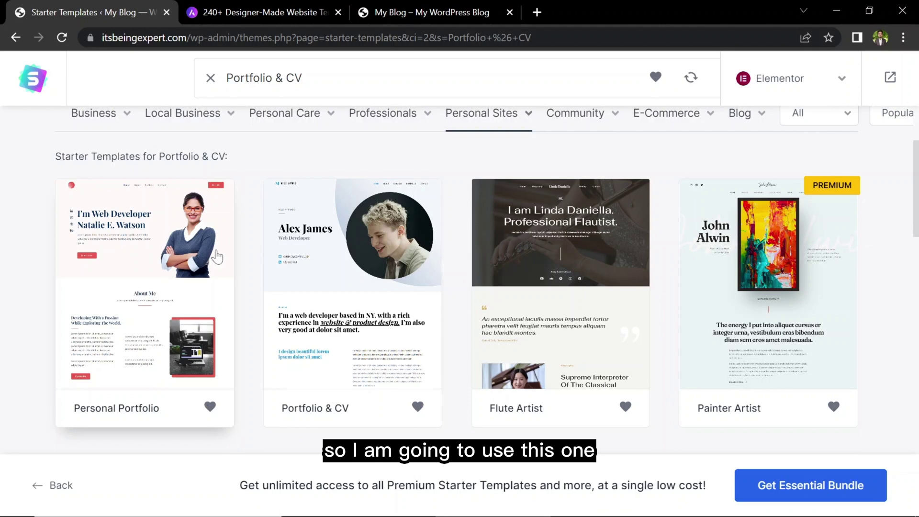
Step: Choose the Personal Portfolio template and skip adding a logo
left_click(160, 255)
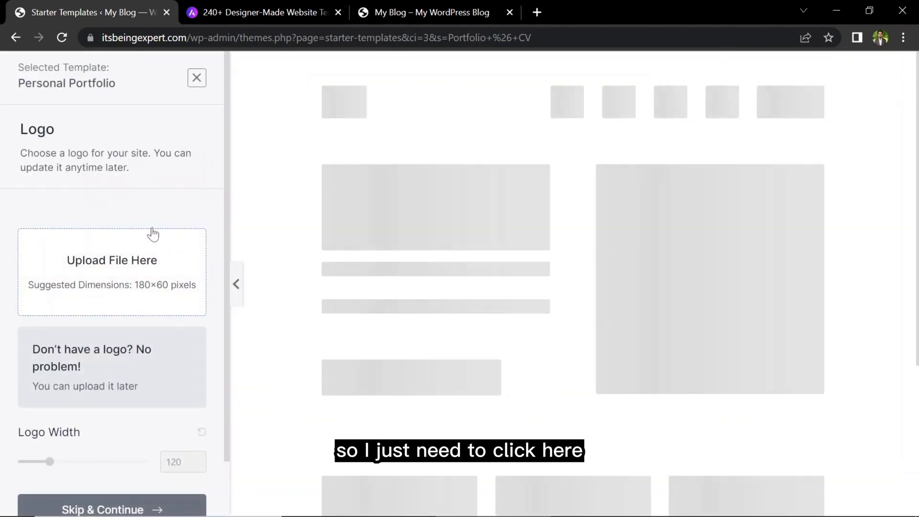
scroll(151, 241, "down", 2)
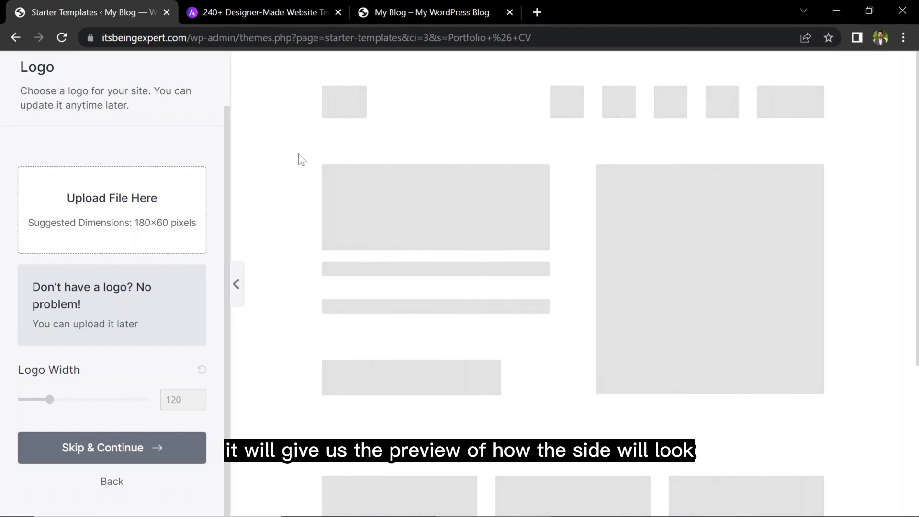
left_click(89, 453)
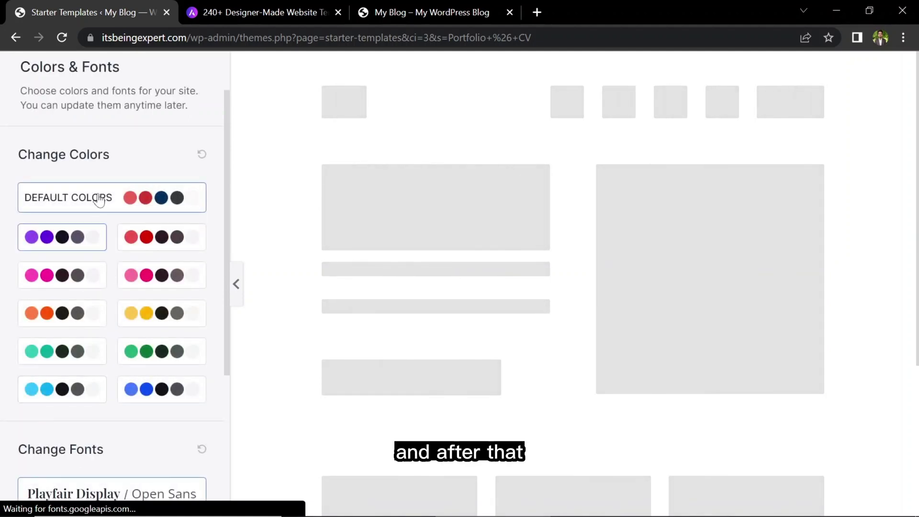
Step: Preview the purple and pink colour palettes, then keep the default colour scheme
left_click_drag(18, 161, 116, 165)
left_click(116, 164)
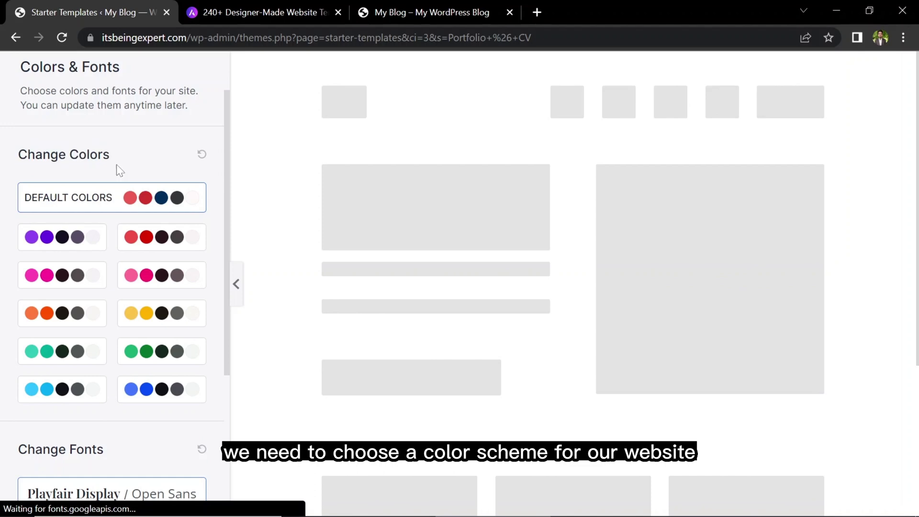
left_click(31, 232)
left_click(61, 274)
left_click(135, 274)
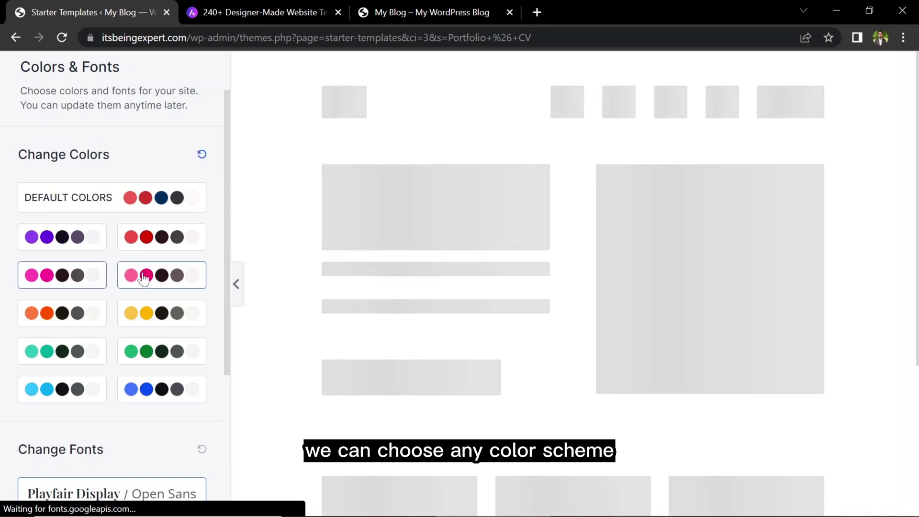
left_click(54, 197)
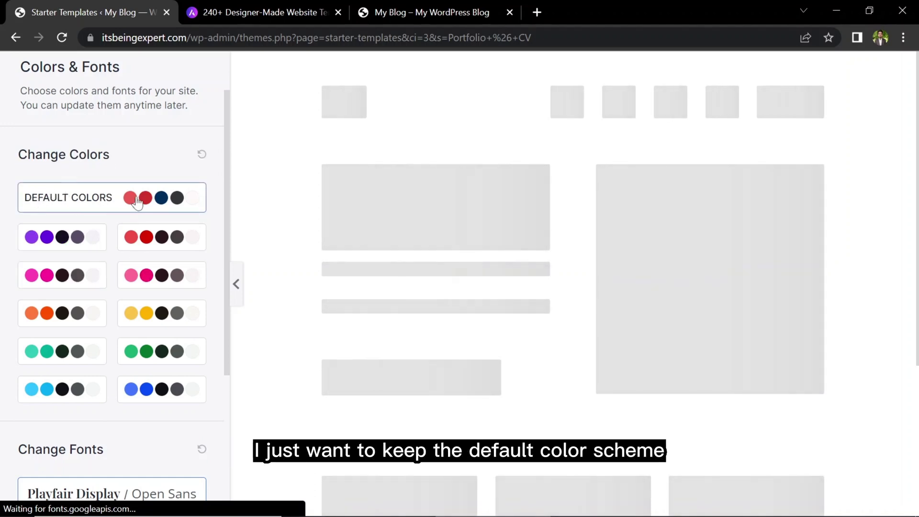
Step: Keep the default Playfair Display / Open Sans font pairing and continue to the details form
scroll(96, 383, "down", 4)
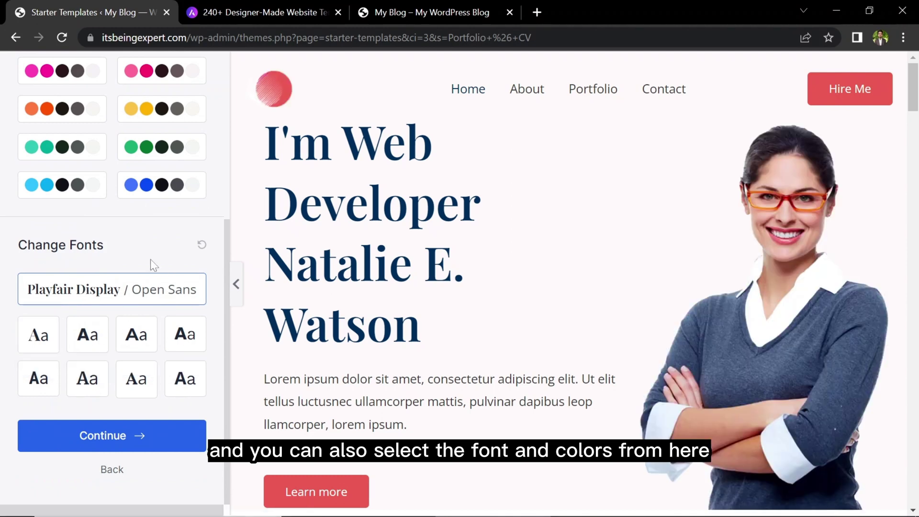
left_click(86, 333)
left_click(61, 324)
left_click(78, 293)
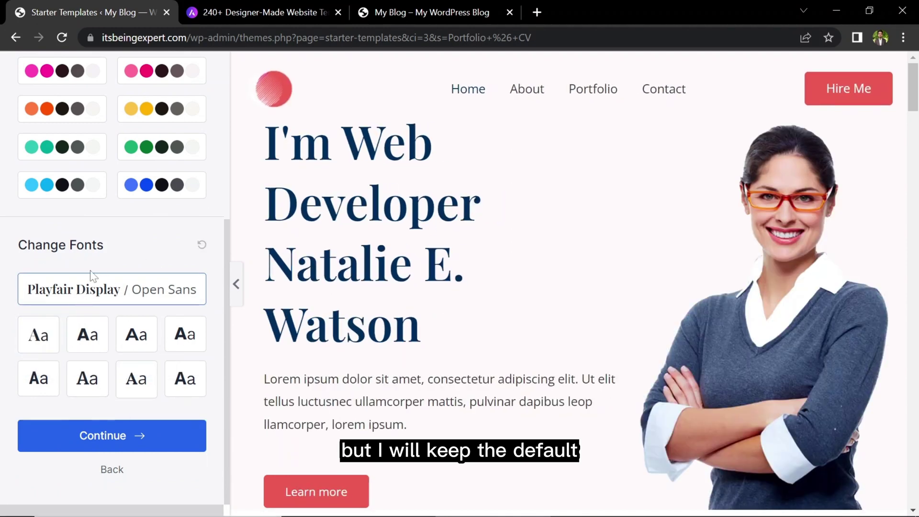
left_click(115, 435)
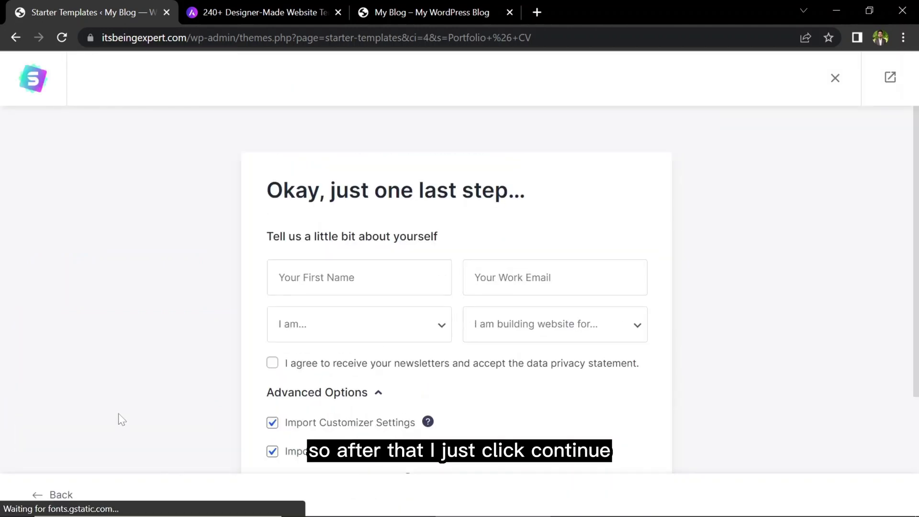